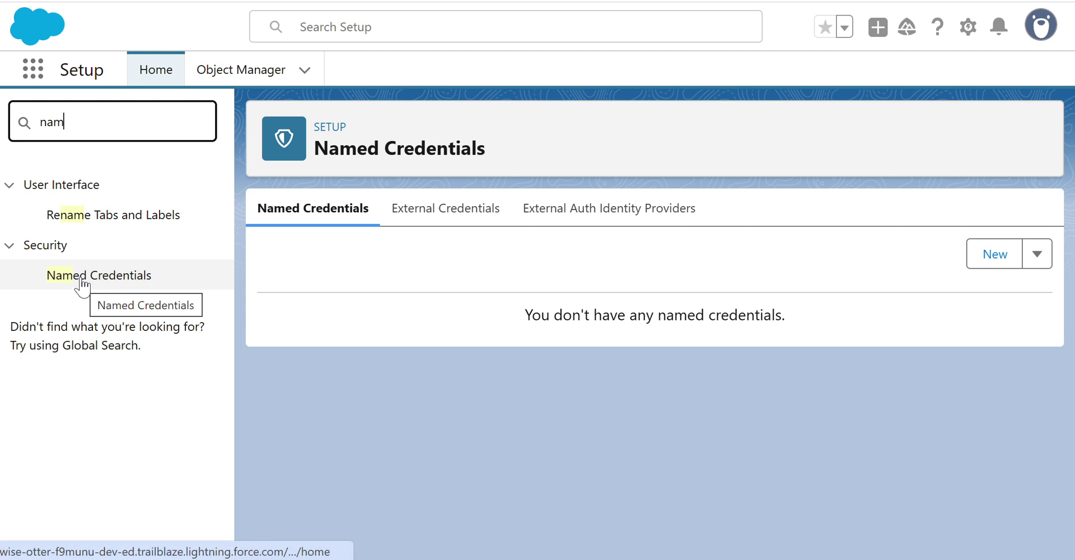
Open the Named Credentials page under Security from the Quick Find search.
{"action": "left_click", "coordinate": [94, 277]}
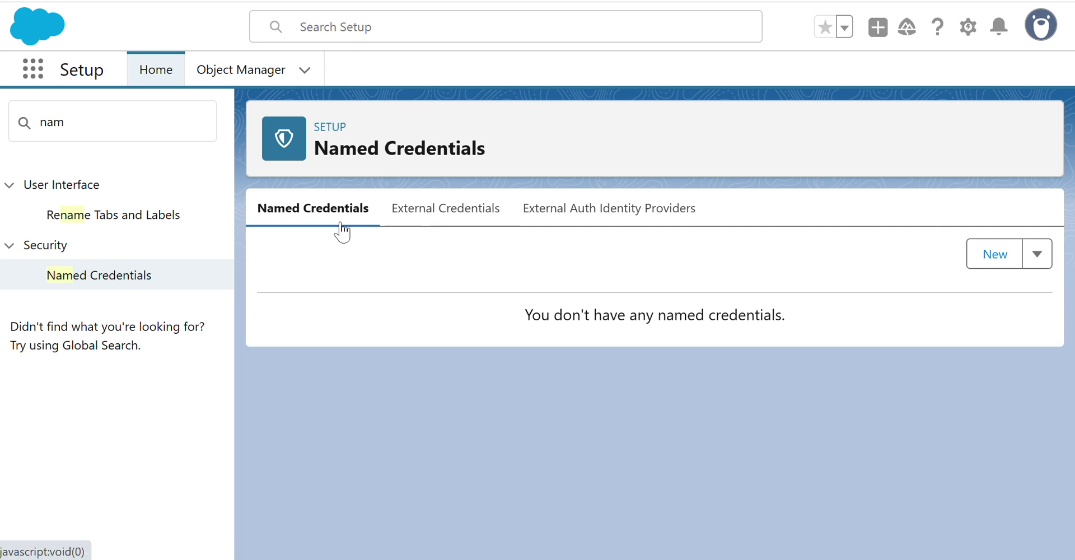
{"action": "left_click", "coordinate": [442, 211]}
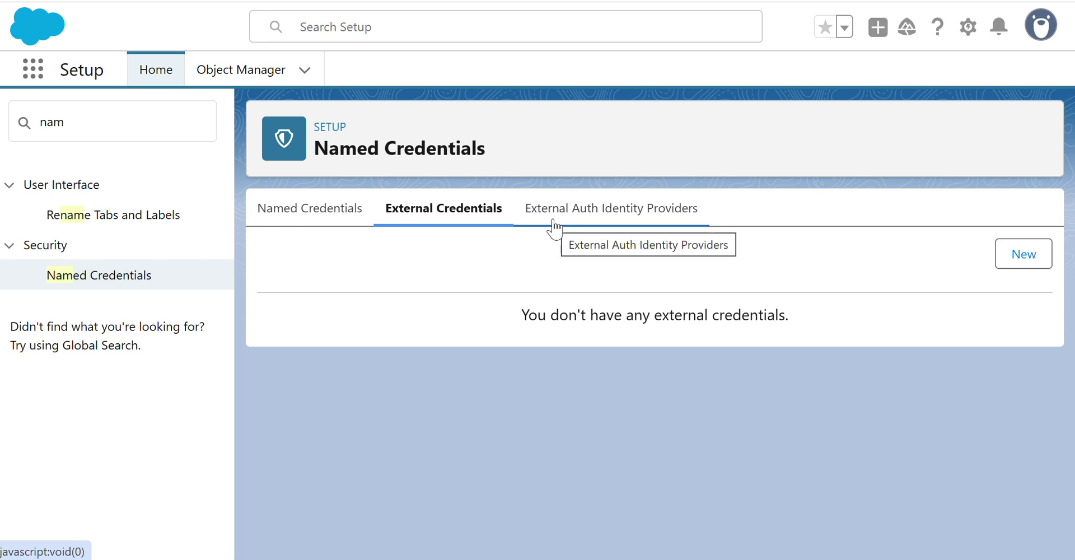
{"action": "left_click", "coordinate": [612, 216]}
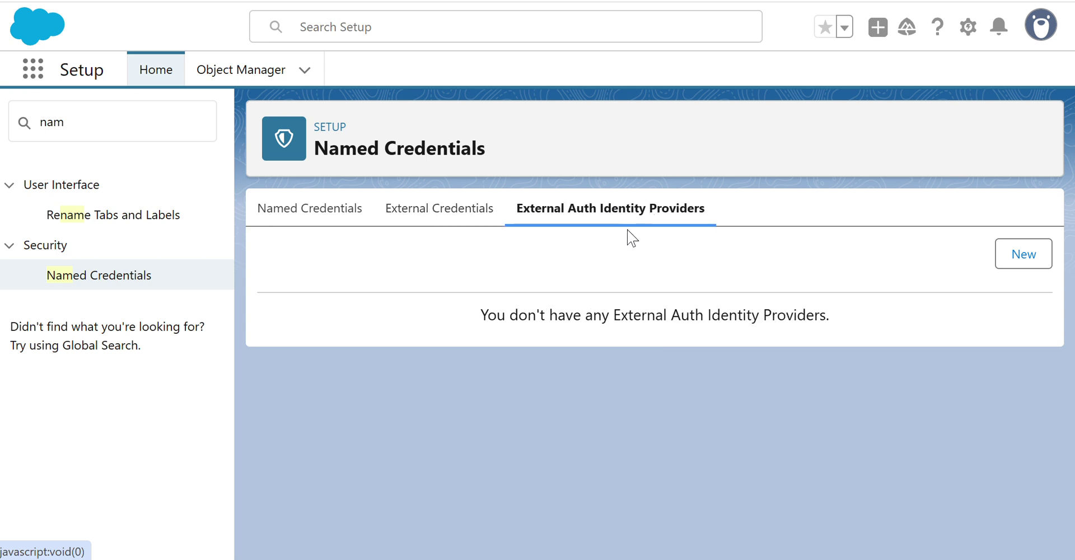
{"action": "left_click", "coordinate": [437, 216]}
{"action": "left_click", "coordinate": [559, 221]}
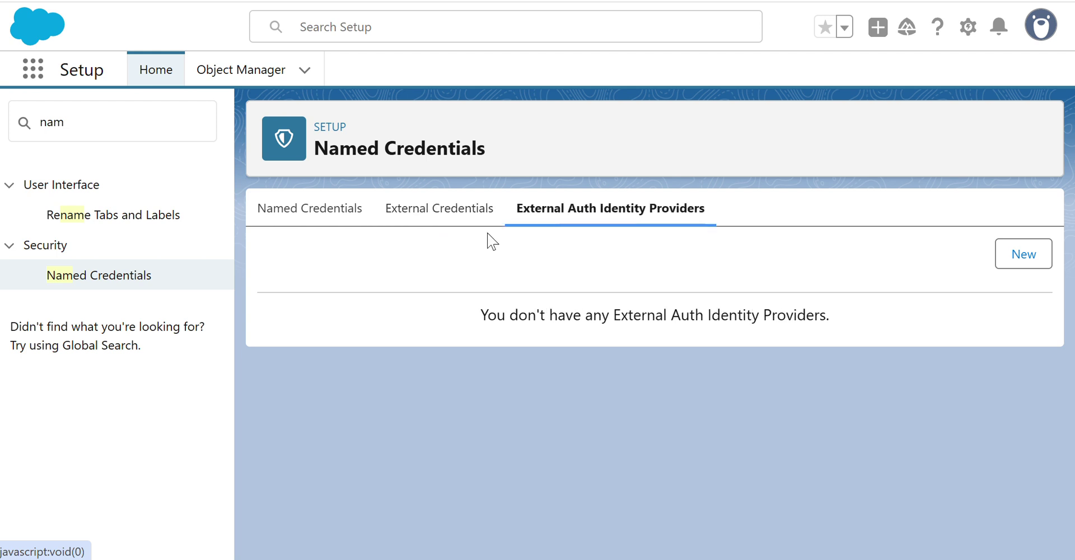
{"action": "left_click", "coordinate": [275, 218]}
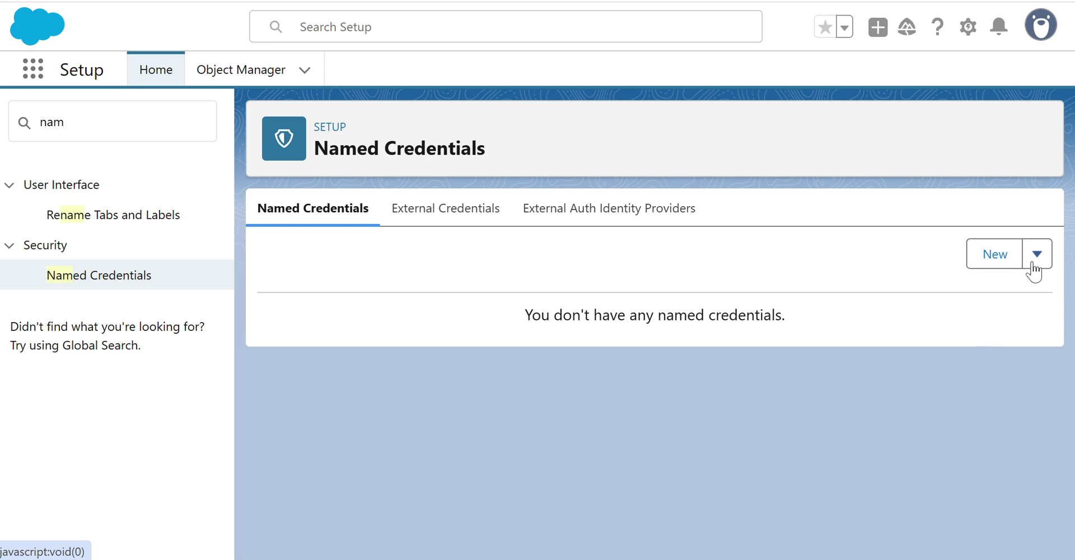
{"action": "left_click", "coordinate": [435, 213]}
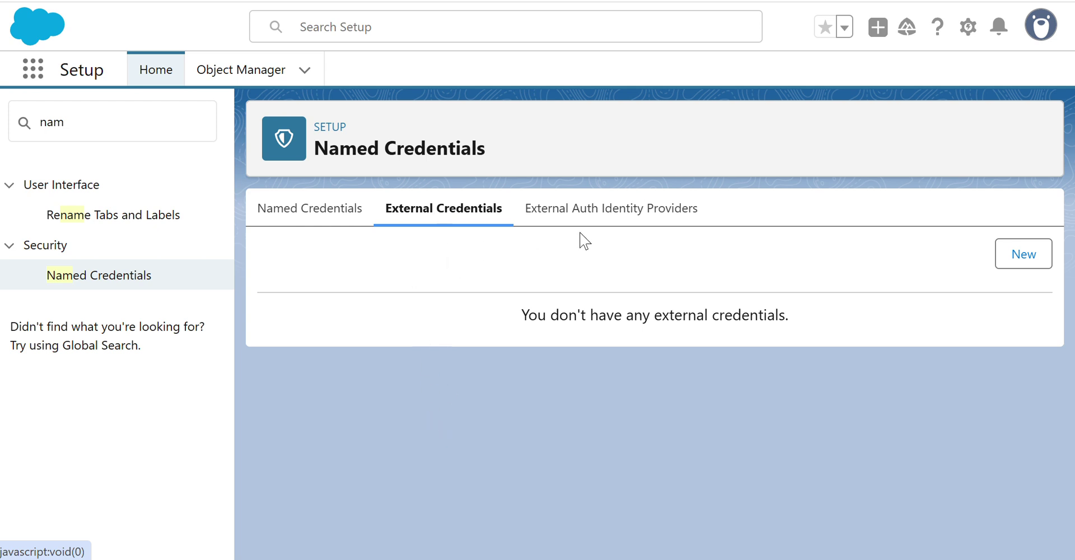
{"action": "left_click", "coordinate": [595, 219]}
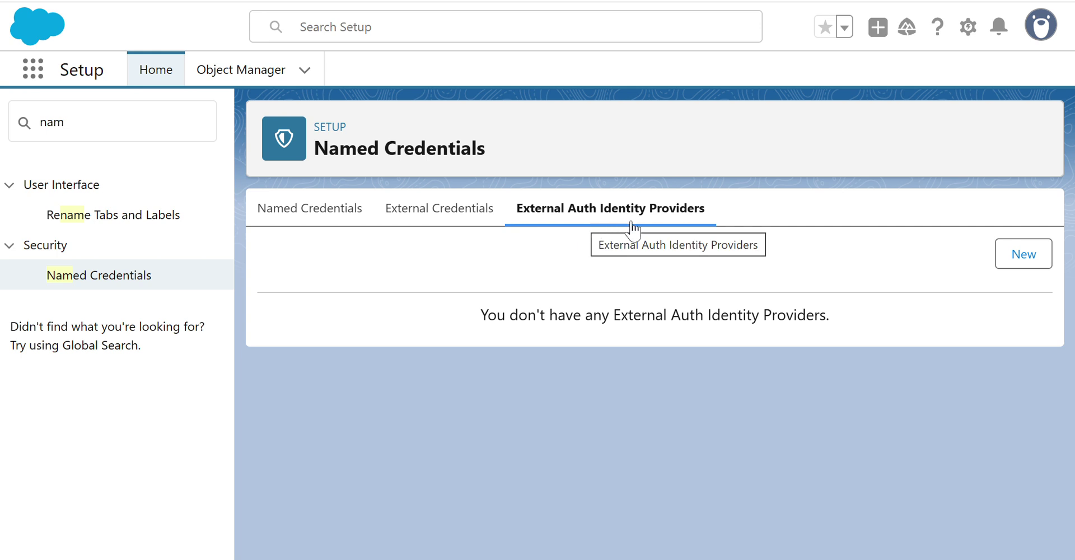
{"action": "left_click", "coordinate": [288, 217]}
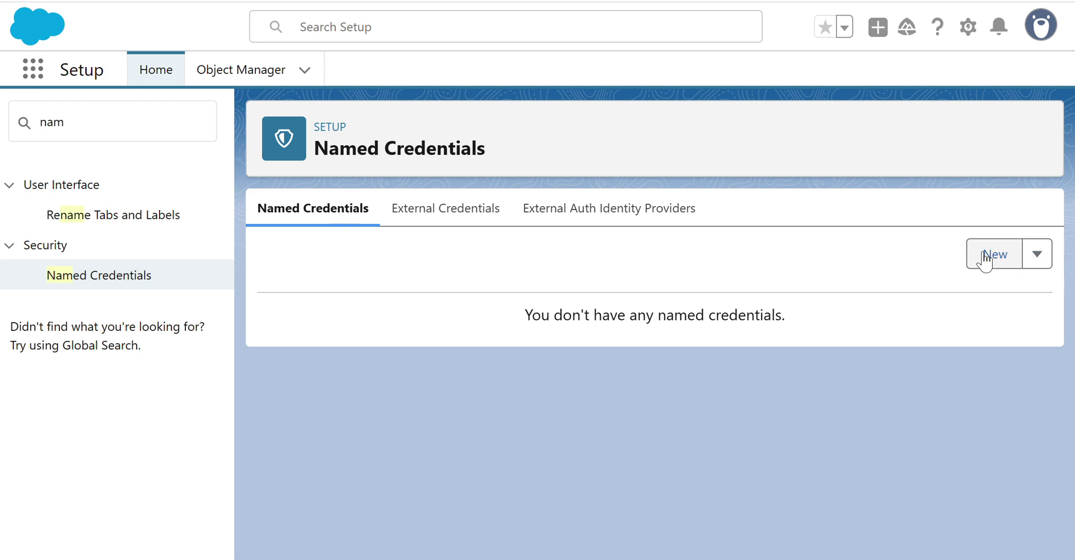
{"action": "left_click", "coordinate": [1044, 264]}
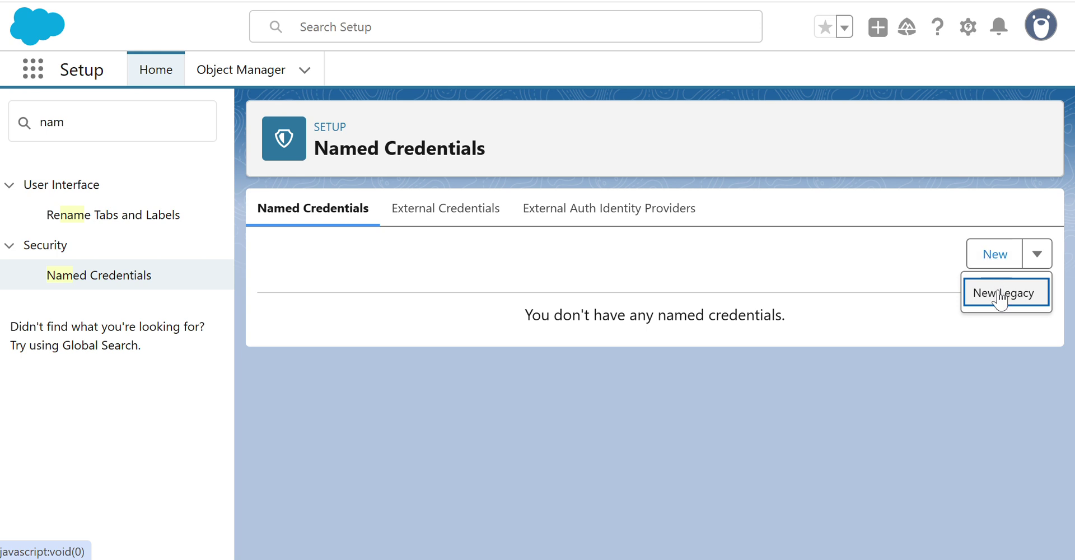
{"action": "left_click", "coordinate": [725, 298]}
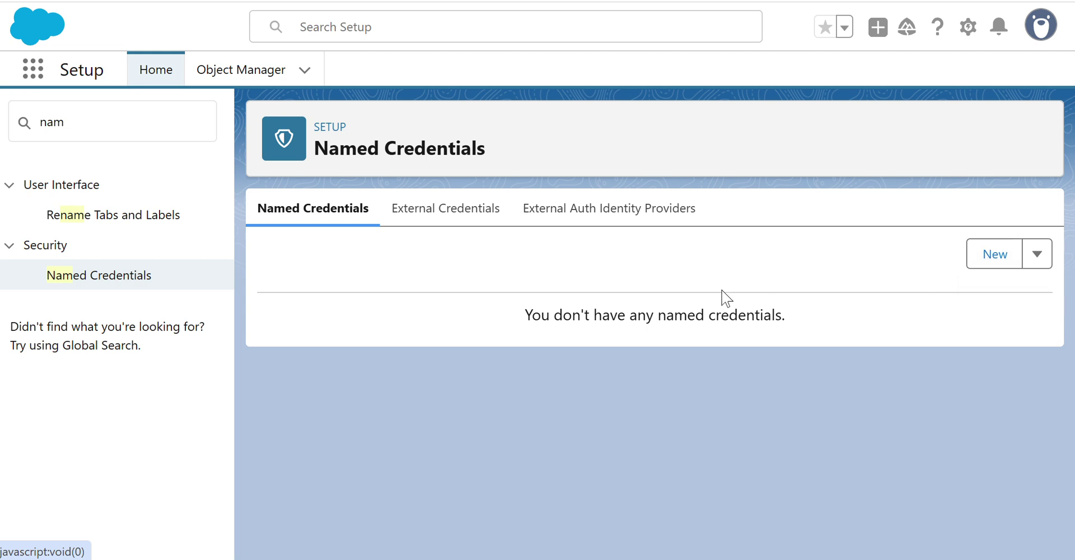
{"action": "left_click", "coordinate": [994, 256]}
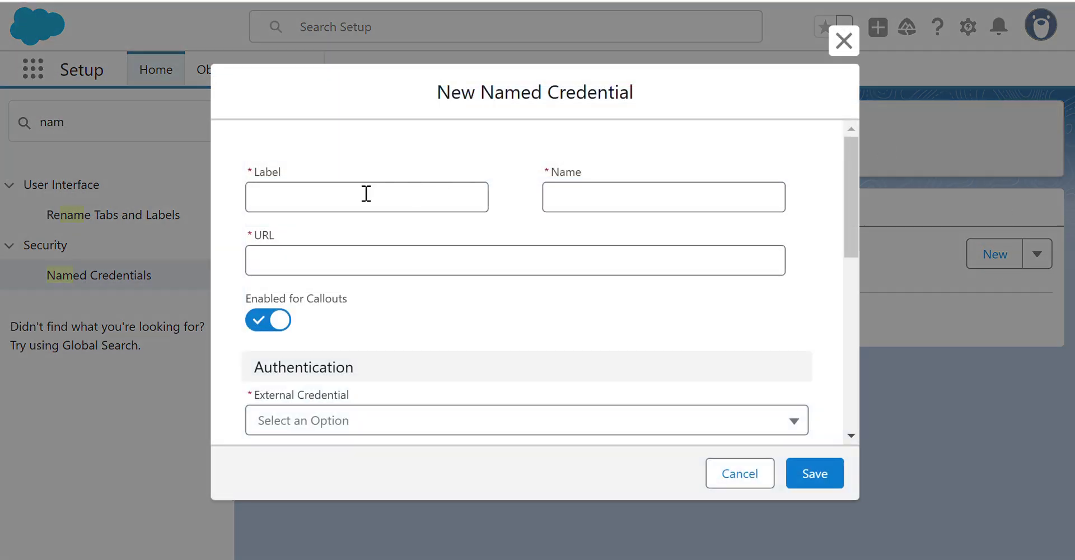
{"action": "left_click", "coordinate": [343, 193]}
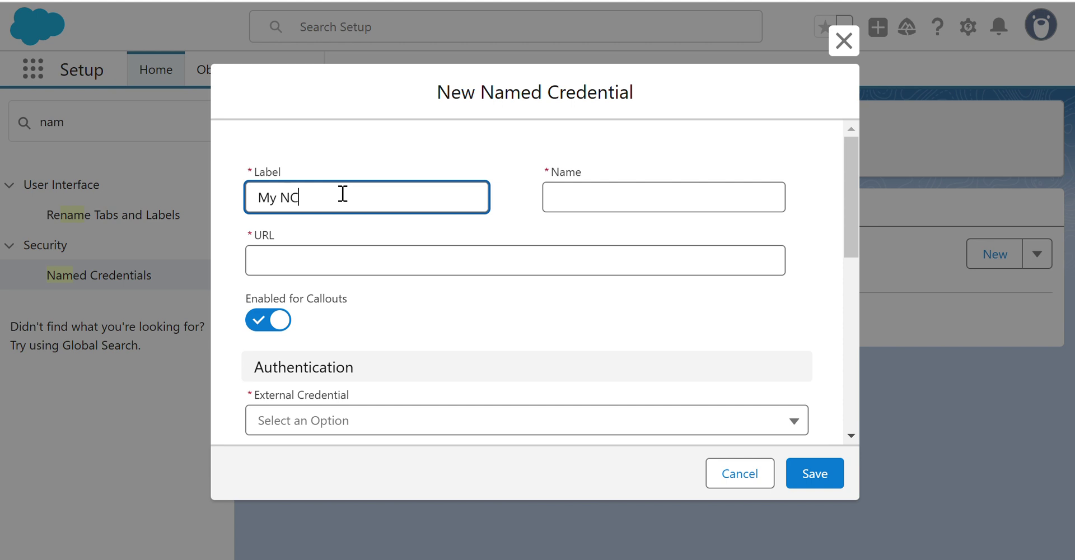
{"action": "left_click", "coordinate": [602, 227]}
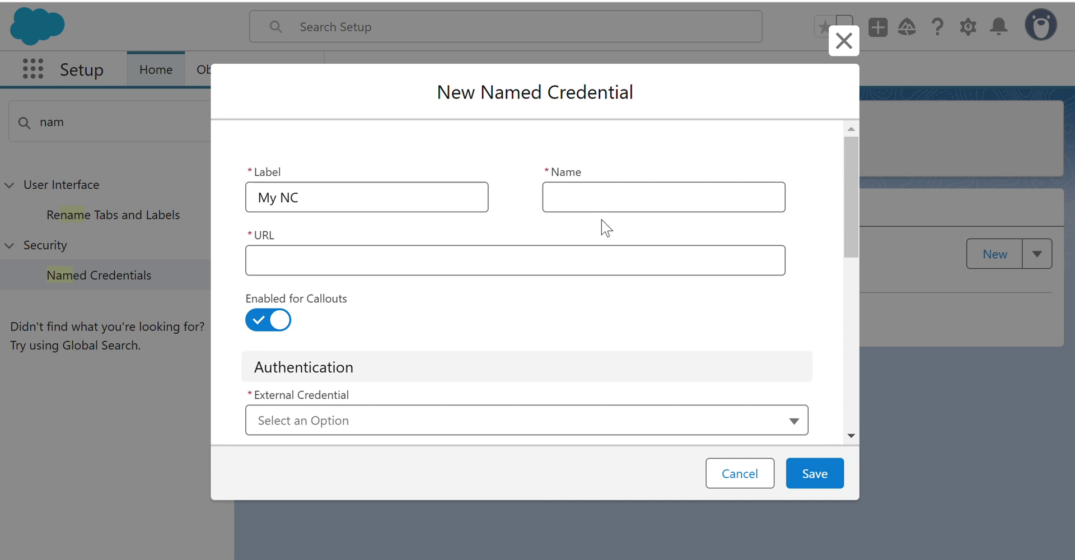
{"action": "left_click", "coordinate": [640, 195]}
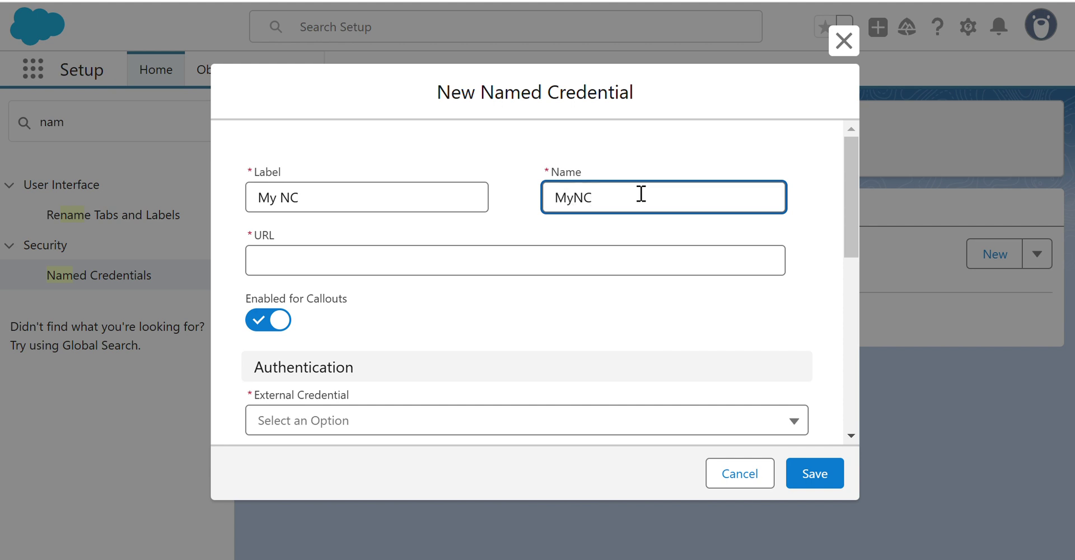
{"action": "left_click", "coordinate": [293, 283]}
{"action": "left_click", "coordinate": [283, 259]}
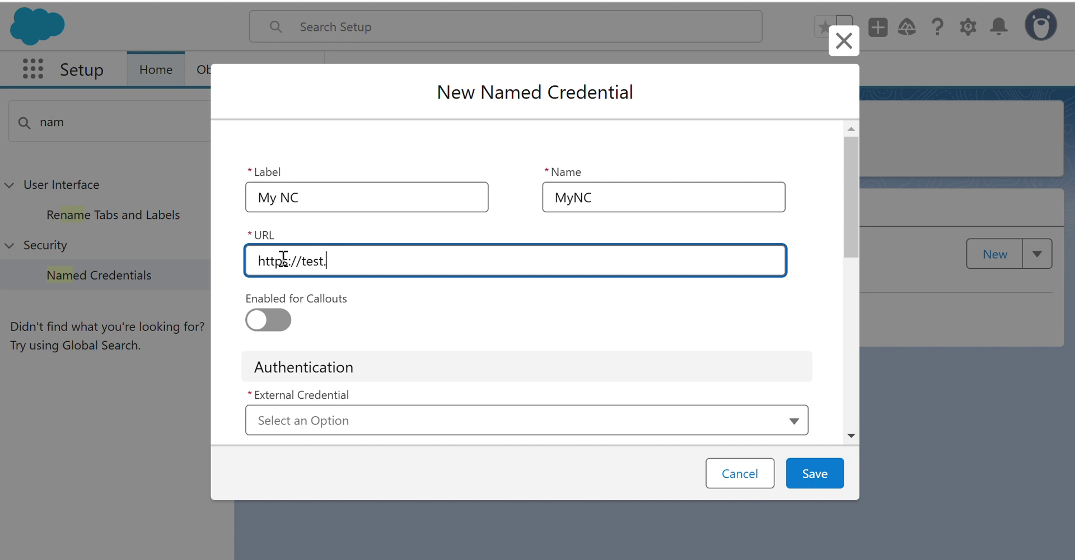
{"action": "type", "text": "pk"}
{"action": "scroll", "coordinate": [499, 259], "scroll_direction": "down", "scroll_amount": 3}
{"action": "left_click", "coordinate": [437, 218]}
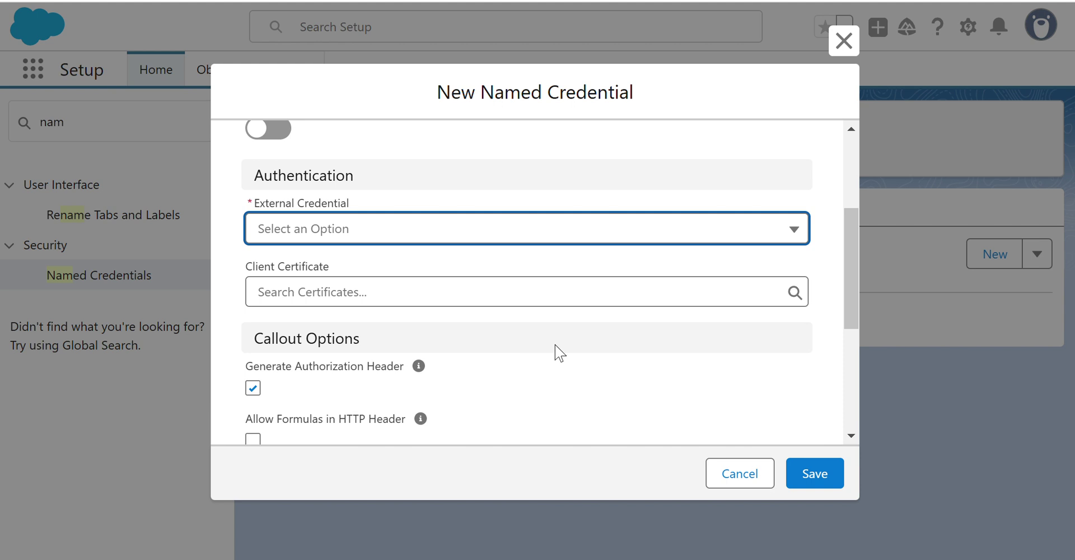
Review the remaining form fields, leaving Outbound Network Connection as None.
{"action": "scroll", "coordinate": [560, 351], "scroll_direction": "down", "scroll_amount": 2}
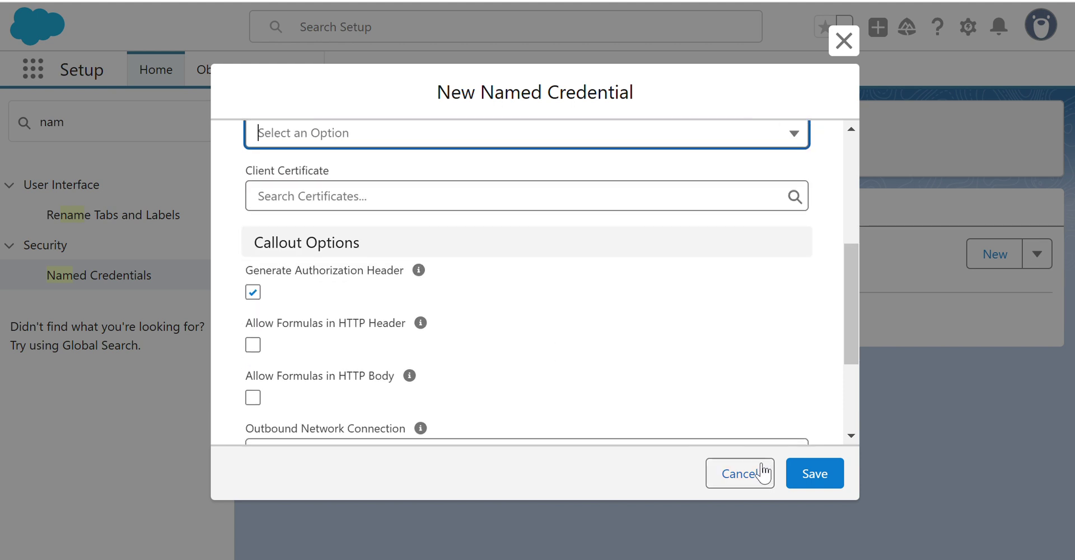
{"action": "scroll", "coordinate": [535, 255], "scroll_direction": "up", "scroll_amount": 2}
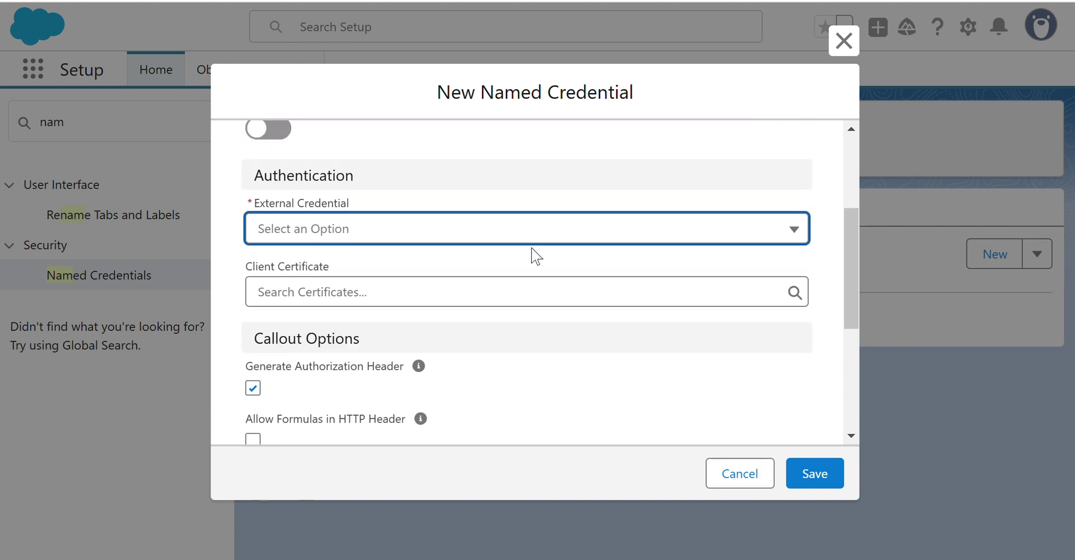
{"action": "left_click", "coordinate": [471, 297]}
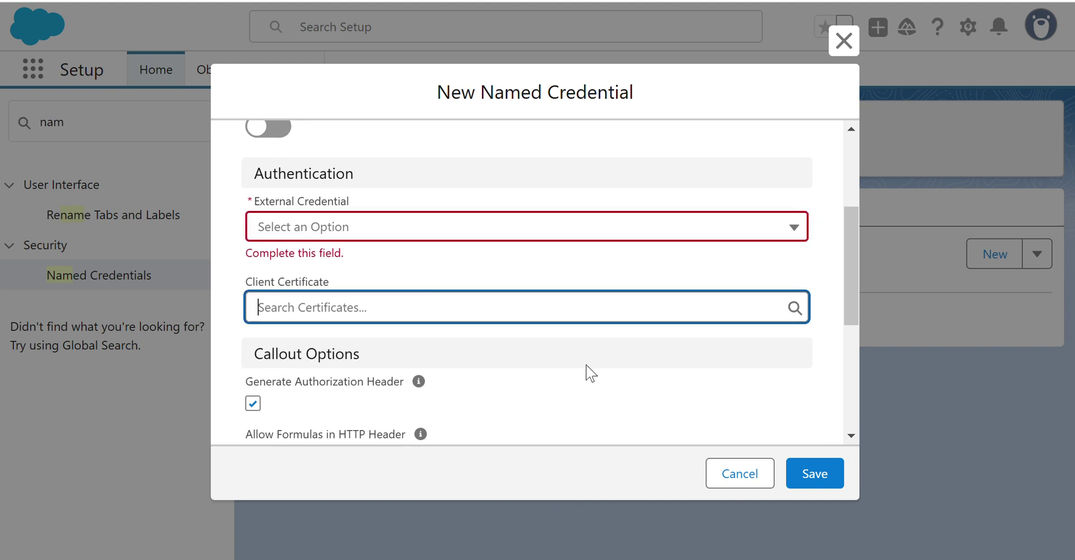
{"action": "scroll", "coordinate": [588, 372], "scroll_direction": "down", "scroll_amount": 4}
{"action": "scroll", "coordinate": [603, 311], "scroll_direction": "down", "scroll_amount": 2}
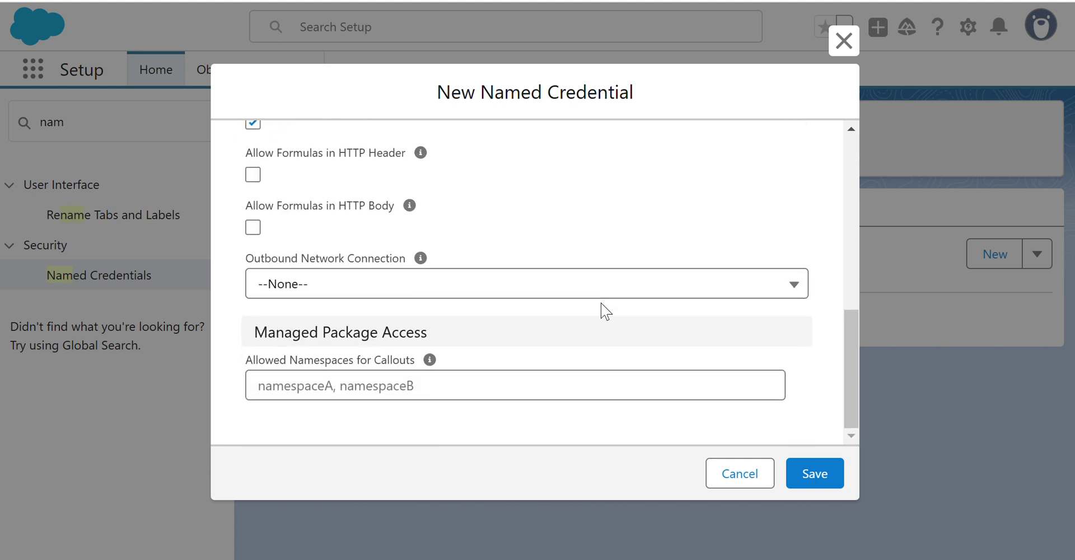
{"action": "scroll", "coordinate": [605, 297], "scroll_direction": "up", "scroll_amount": 2}
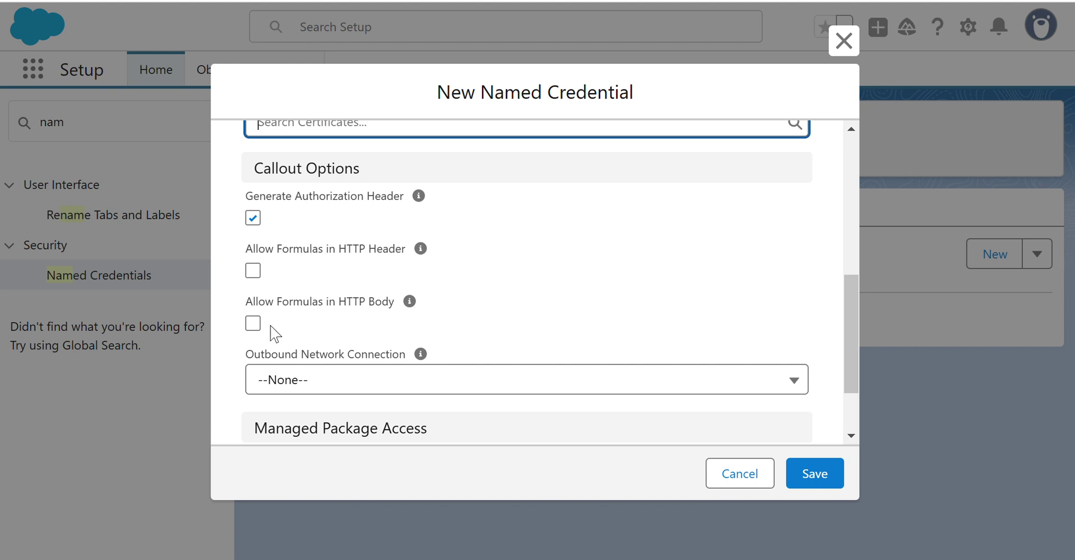
{"action": "scroll", "coordinate": [580, 281], "scroll_direction": "down", "scroll_amount": 2}
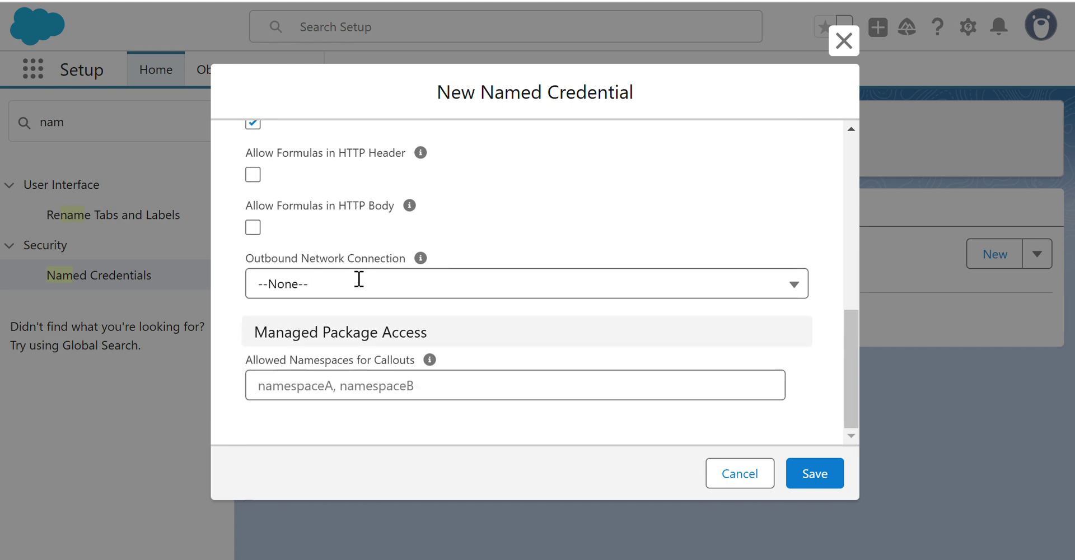
{"action": "left_click", "coordinate": [379, 291]}
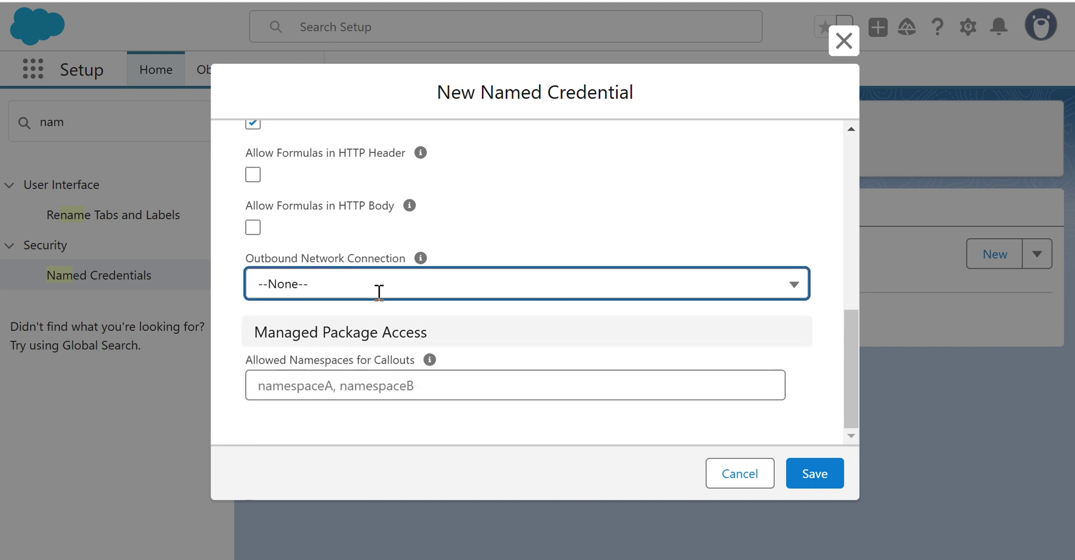
{"action": "left_click", "coordinate": [625, 178]}
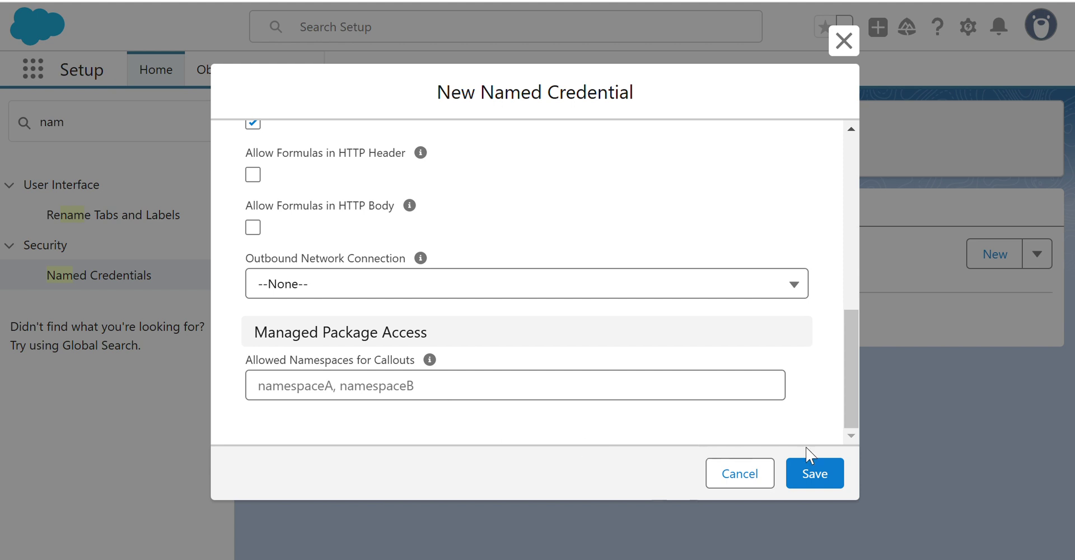
Attempt to save, then close the named credential form unsaved since External Credential is required.
{"action": "left_click", "coordinate": [816, 474]}
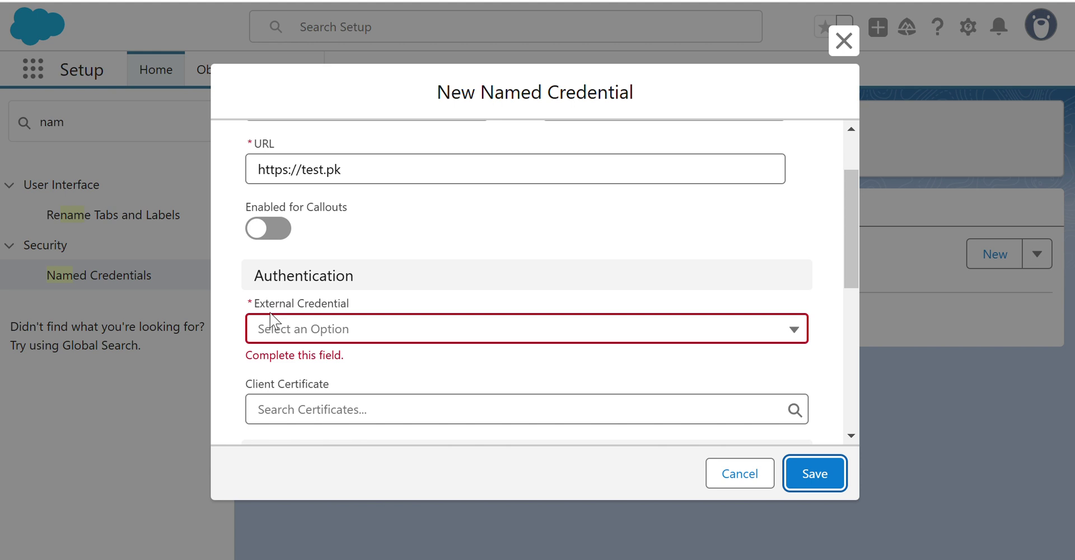
{"action": "scroll", "coordinate": [753, 189], "scroll_direction": "up", "scroll_amount": 2}
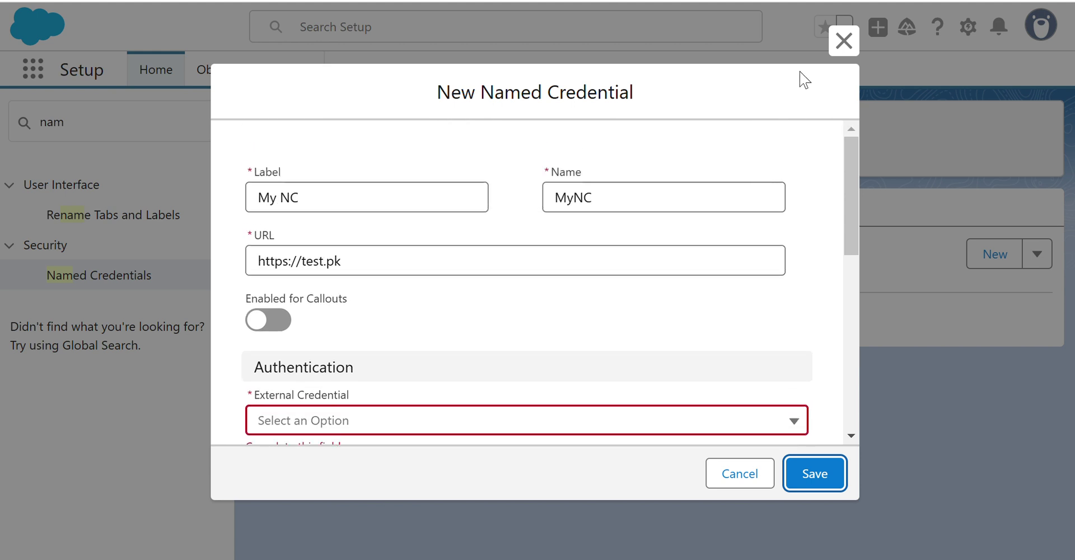
{"action": "left_click", "coordinate": [843, 41]}
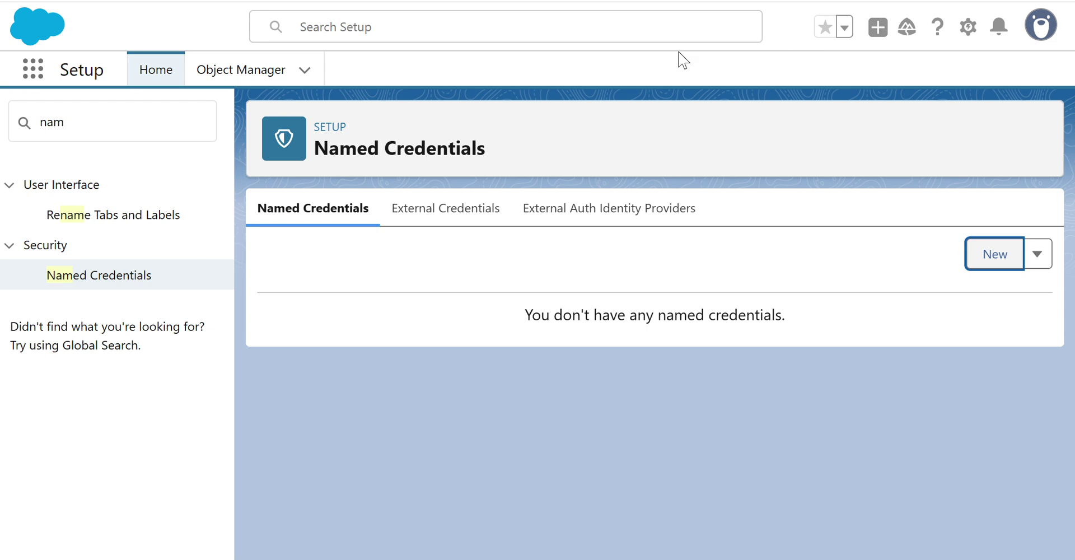
Start a new external credential with Label and Name both set to EC.
{"action": "left_click", "coordinate": [444, 209]}
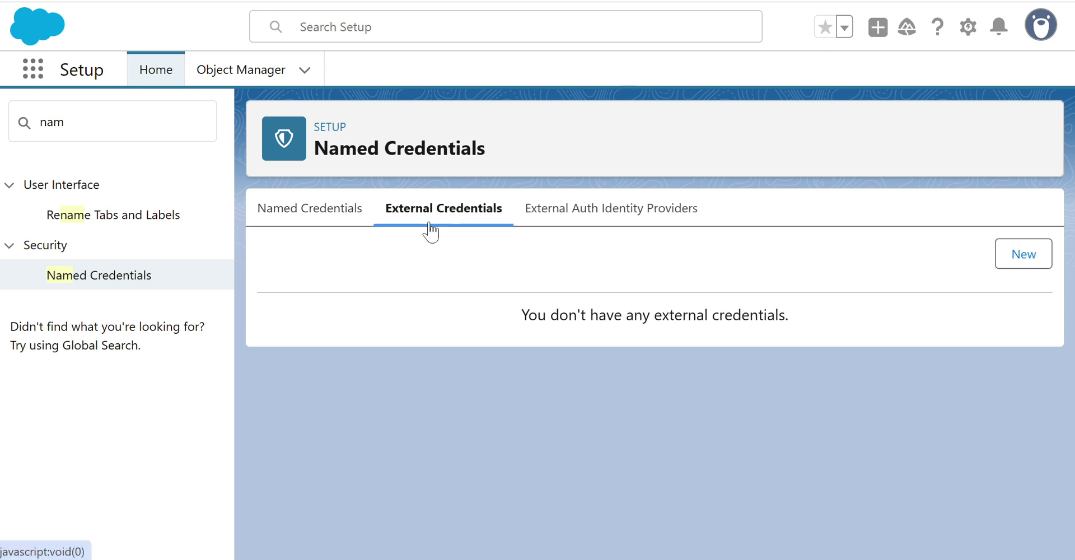
{"action": "left_click", "coordinate": [1027, 265]}
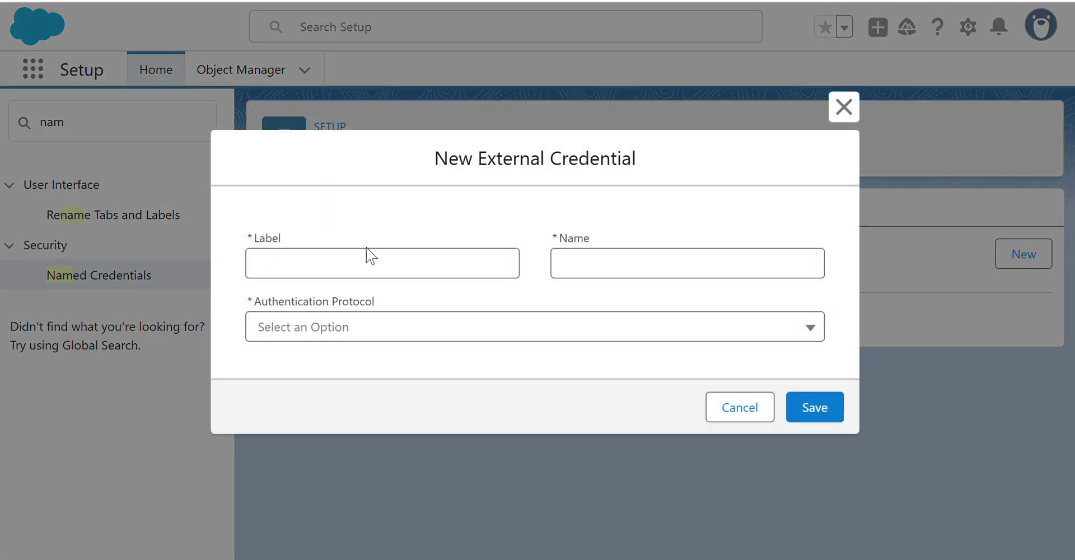
{"action": "left_click", "coordinate": [371, 262]}
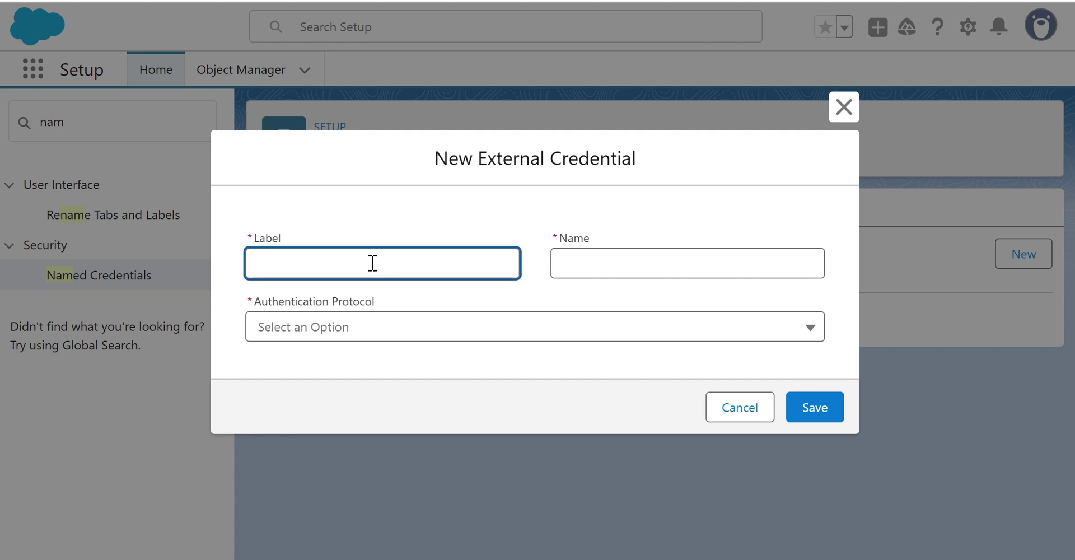
{"action": "type", "text": "EC"}
{"action": "left_click", "coordinate": [560, 264]}
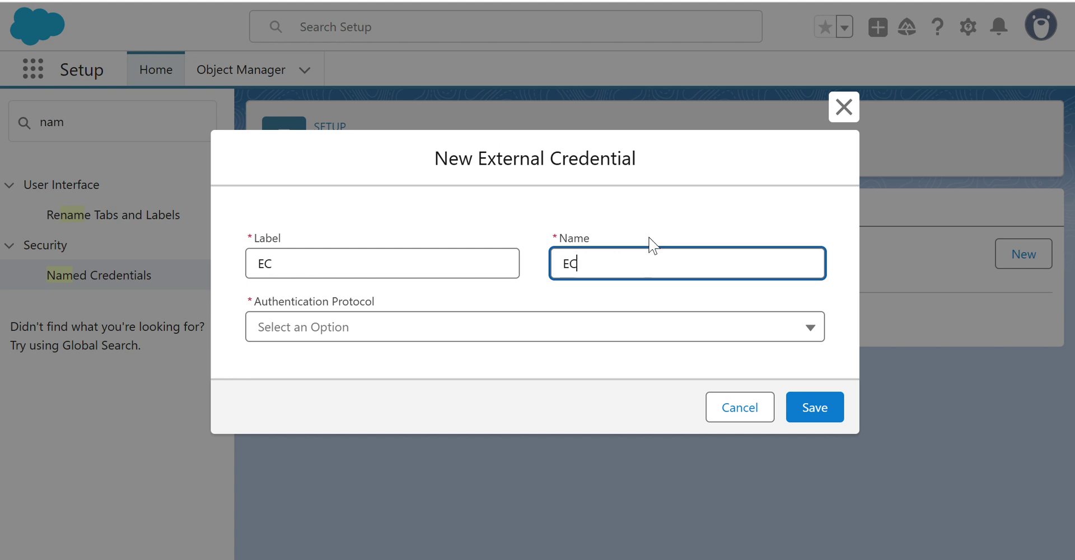
{"action": "left_click", "coordinate": [400, 330]}
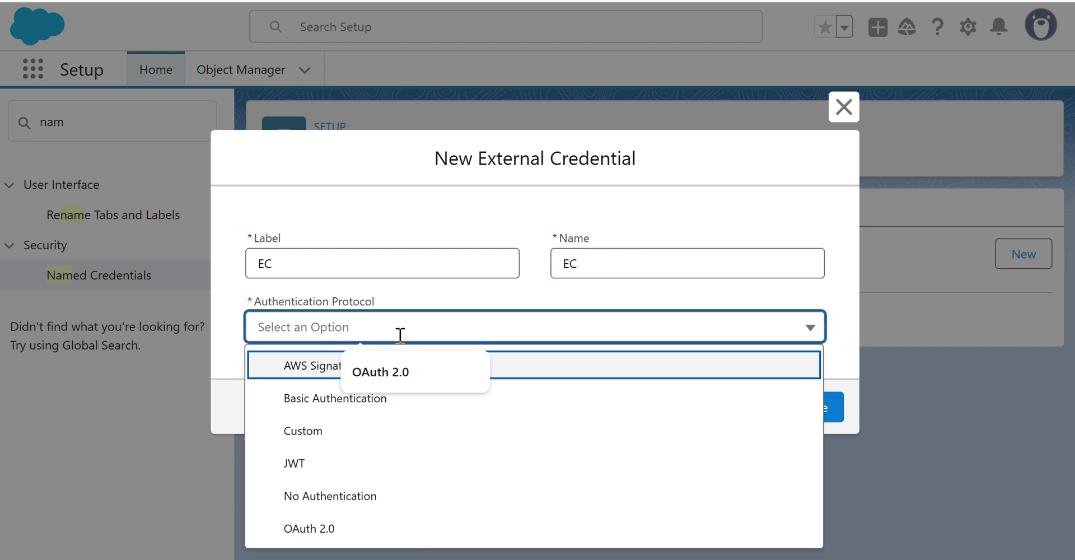
Try OAuth 2.0 with External Auth Identity Provider type, then close the external credential unsaved.
{"action": "left_click", "coordinate": [334, 535]}
{"action": "scroll", "coordinate": [490, 273], "scroll_direction": "down", "scroll_amount": 2}
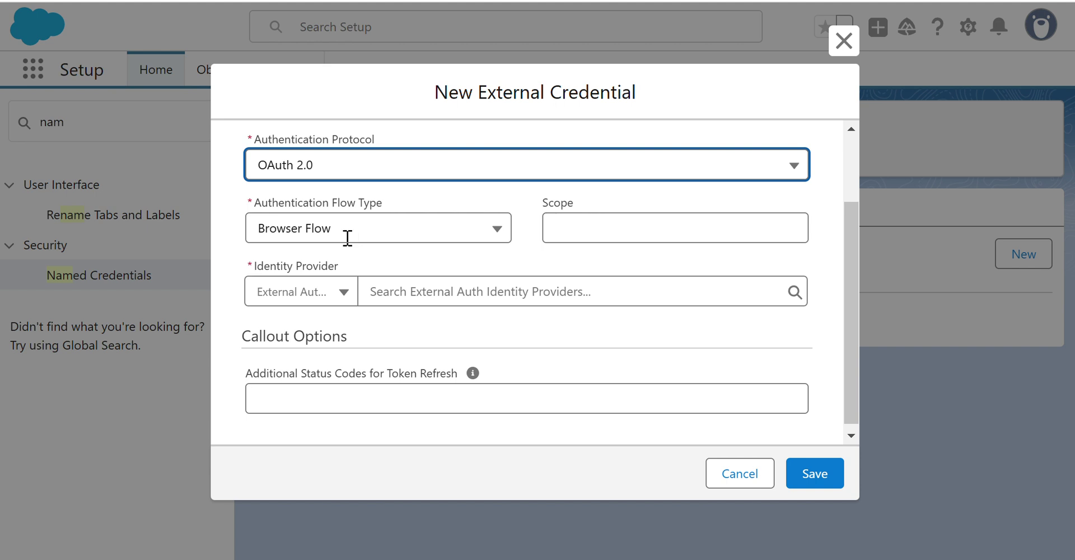
{"action": "left_click", "coordinate": [619, 239]}
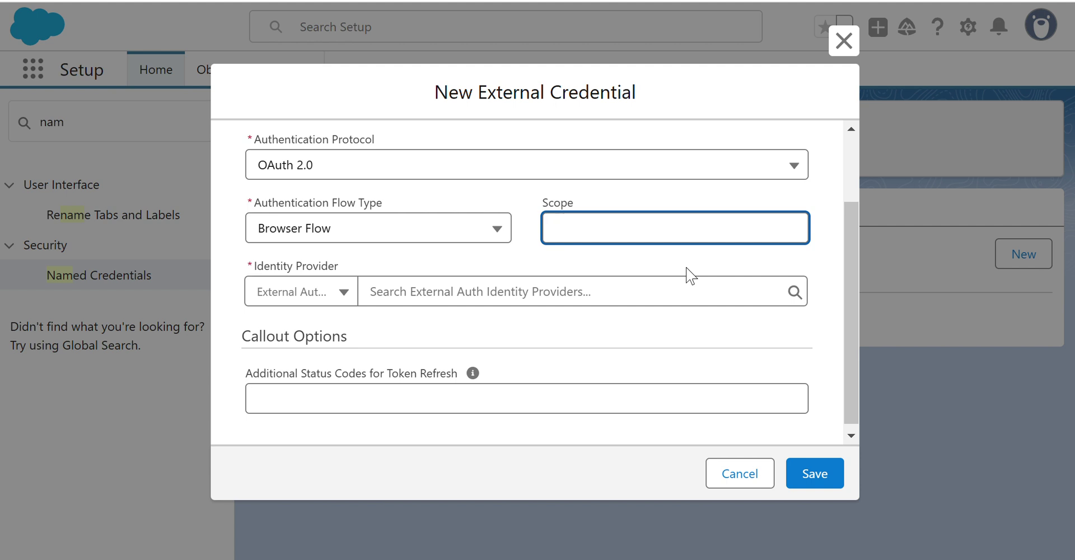
{"action": "left_click", "coordinate": [336, 298]}
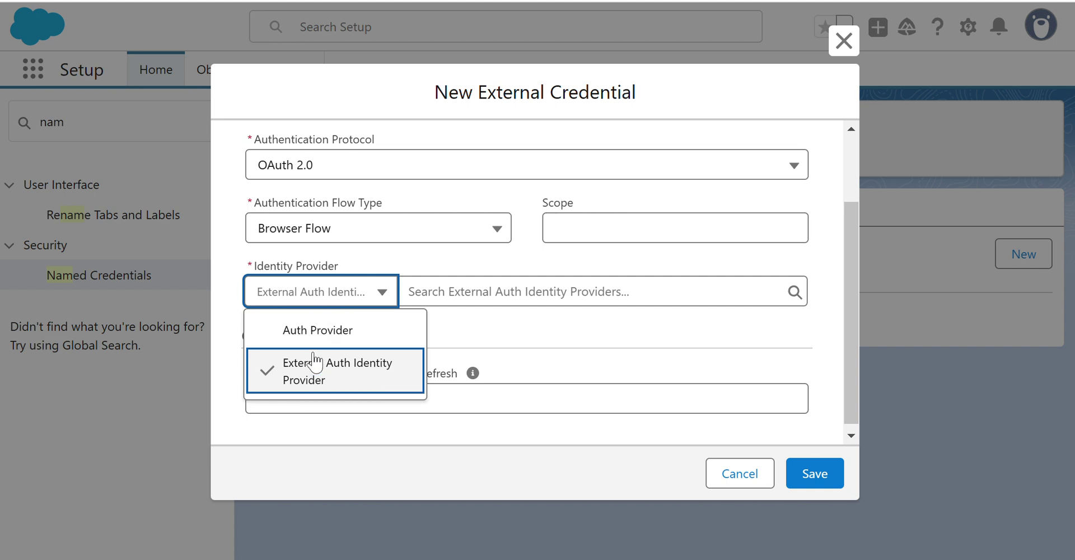
{"action": "left_click", "coordinate": [313, 330]}
{"action": "left_click", "coordinate": [376, 299]}
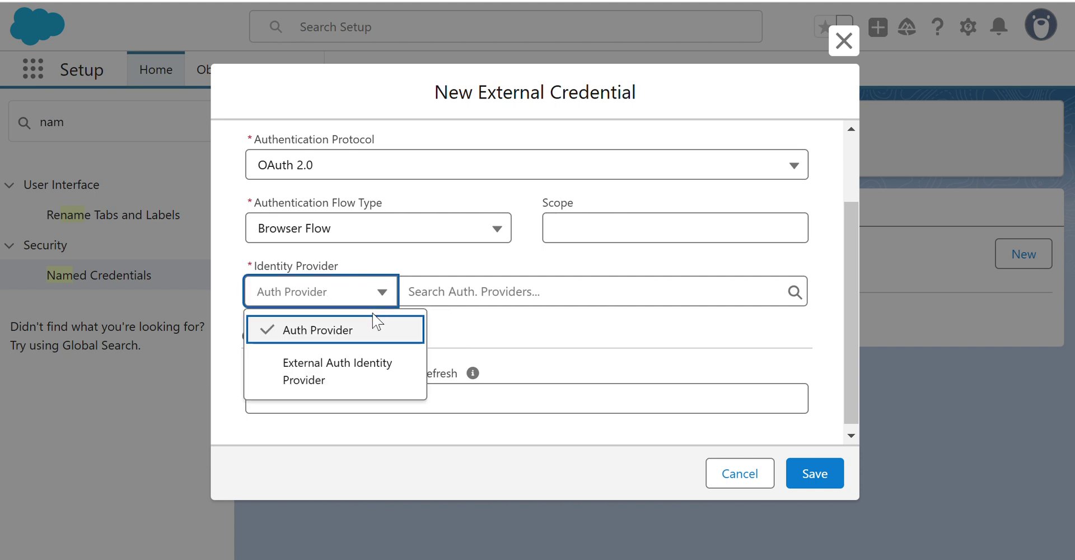
{"action": "left_click", "coordinate": [357, 372]}
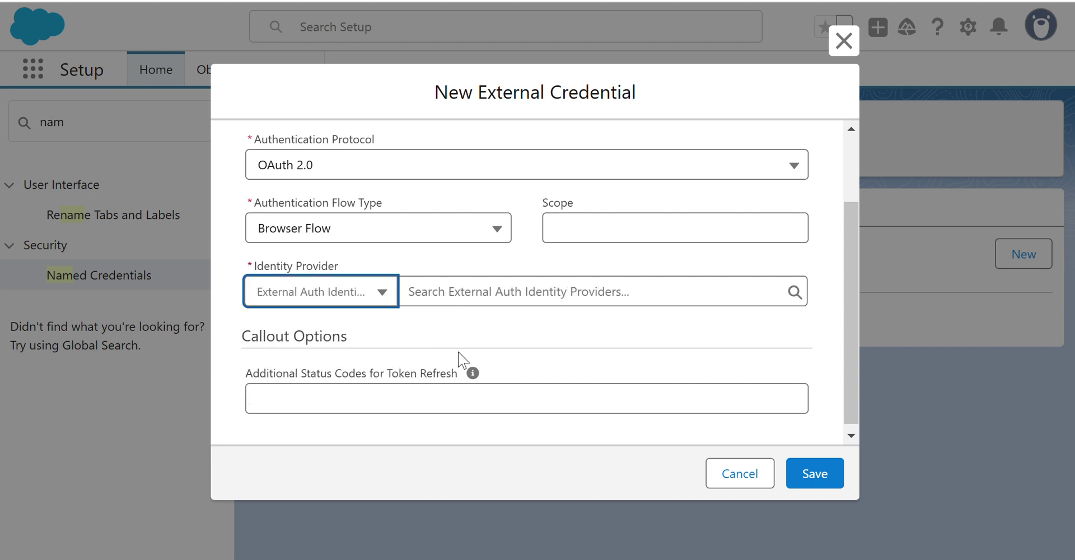
{"action": "left_click", "coordinate": [795, 290]}
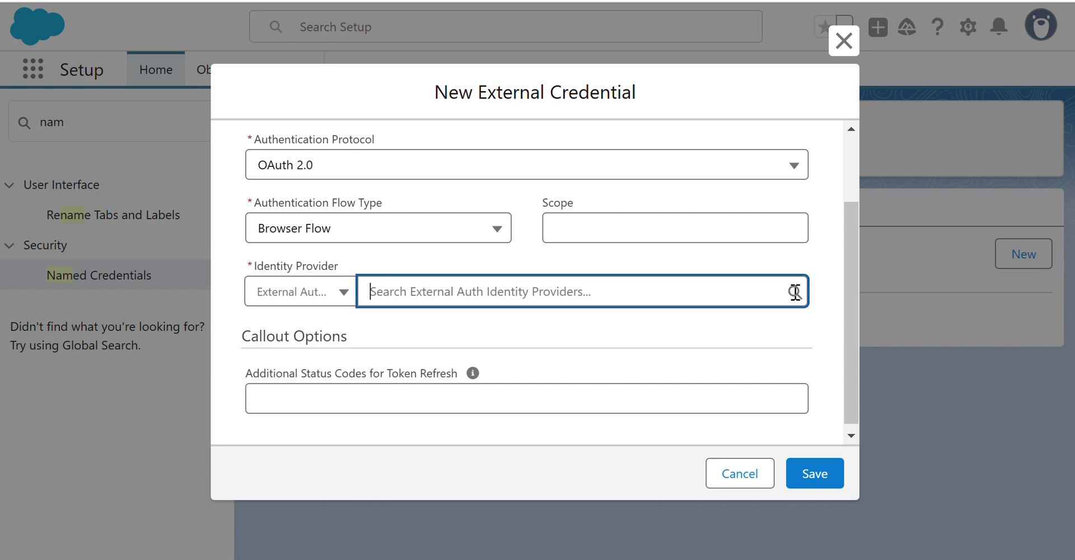
{"action": "left_click", "coordinate": [300, 293]}
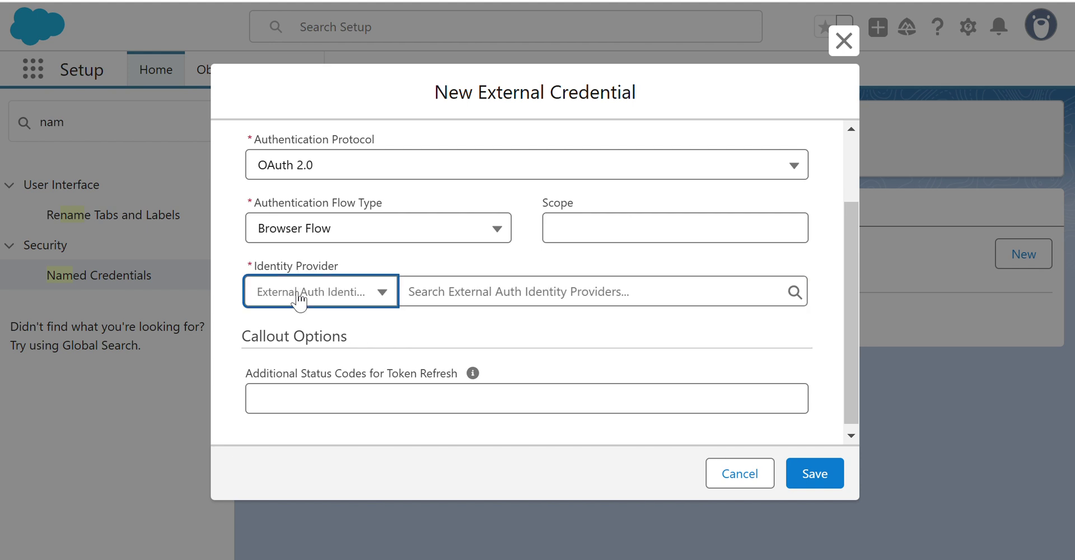
{"action": "left_click", "coordinate": [844, 40]}
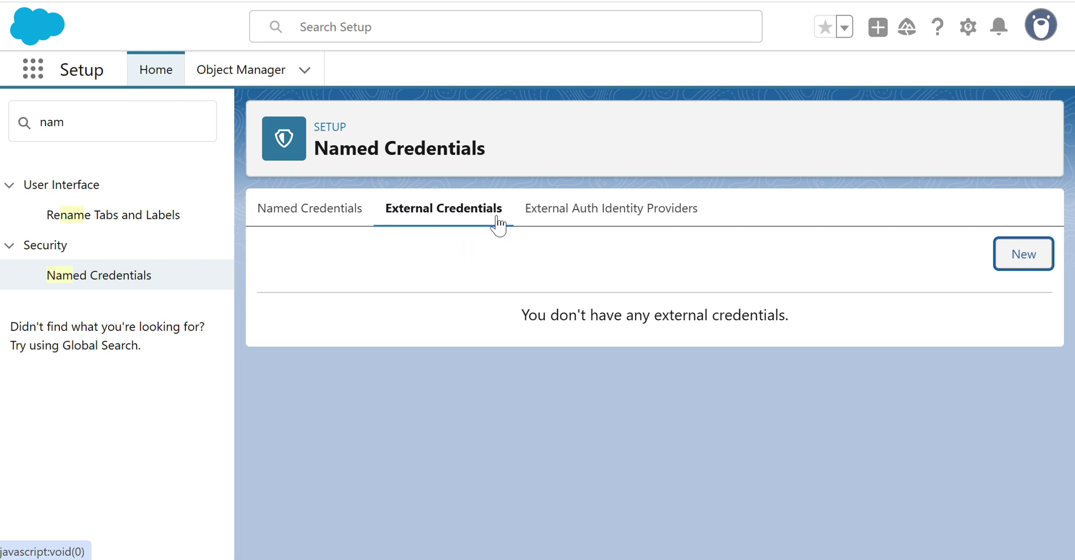
Browse the Named Credentials page tabs, then start a new External Auth Identity Provider.
{"action": "left_click", "coordinate": [608, 220]}
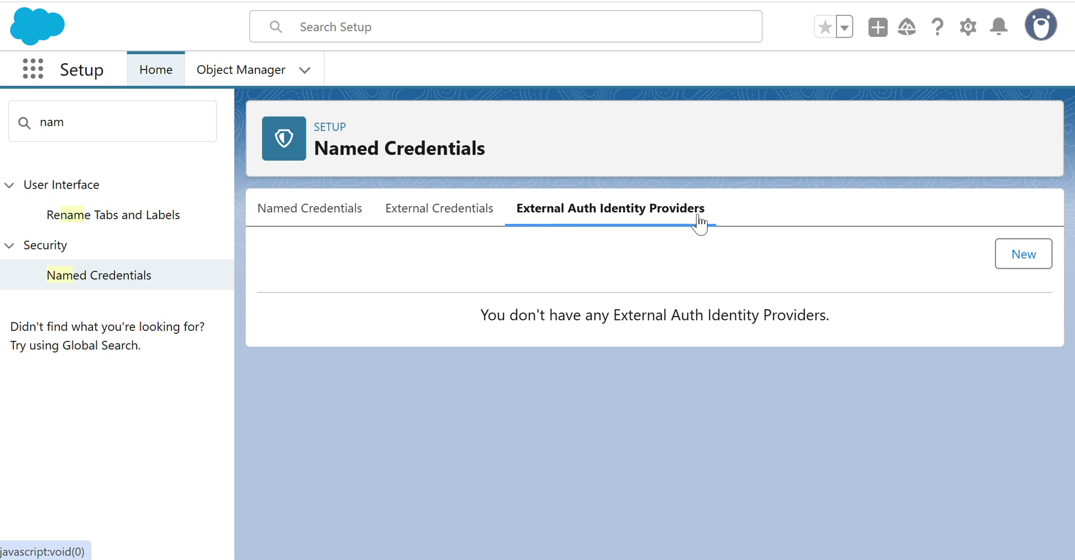
{"action": "left_click", "coordinate": [421, 223]}
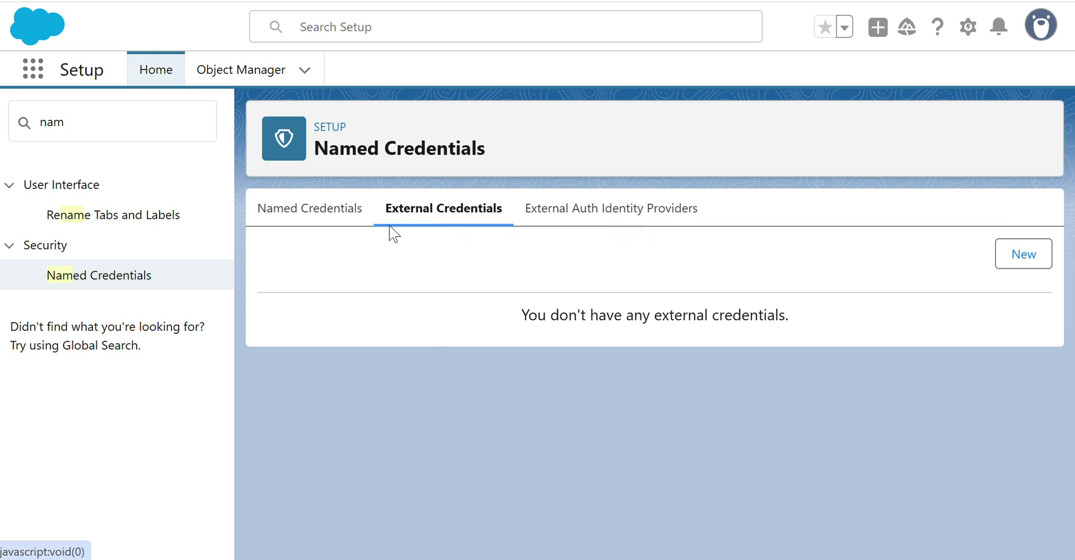
{"action": "left_click", "coordinate": [288, 221]}
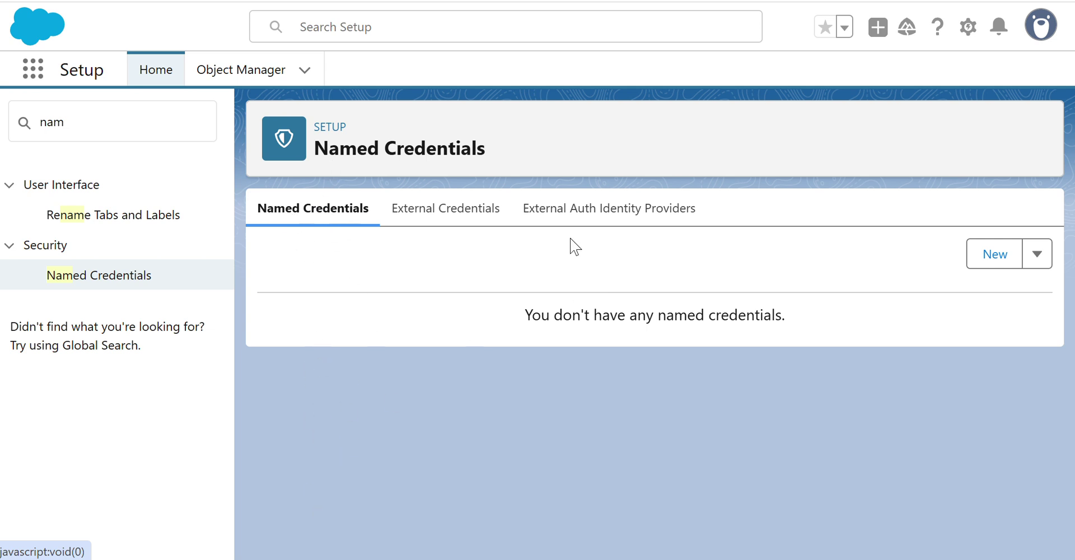
{"action": "left_click", "coordinate": [637, 206]}
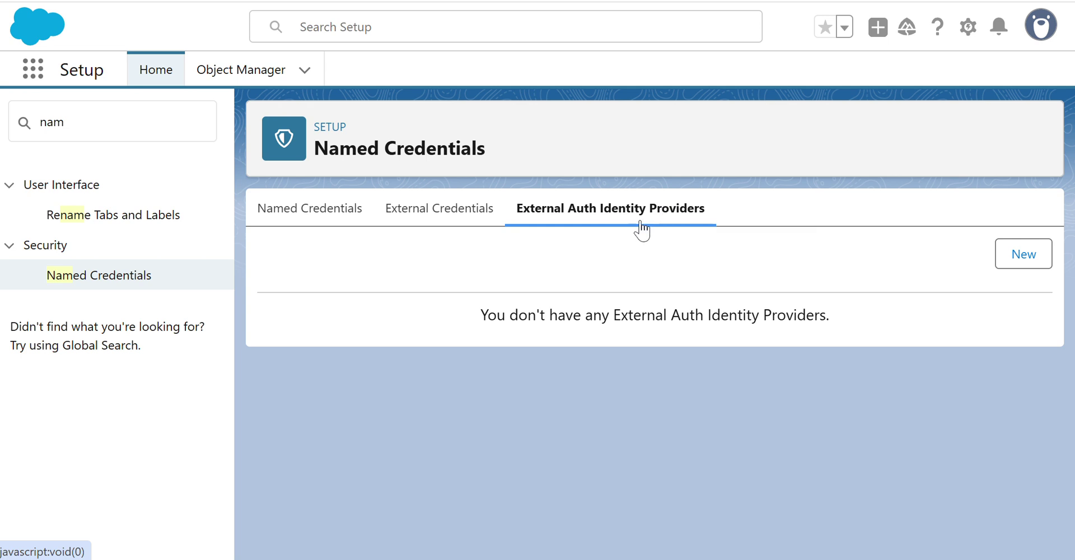
{"action": "left_click", "coordinate": [427, 222]}
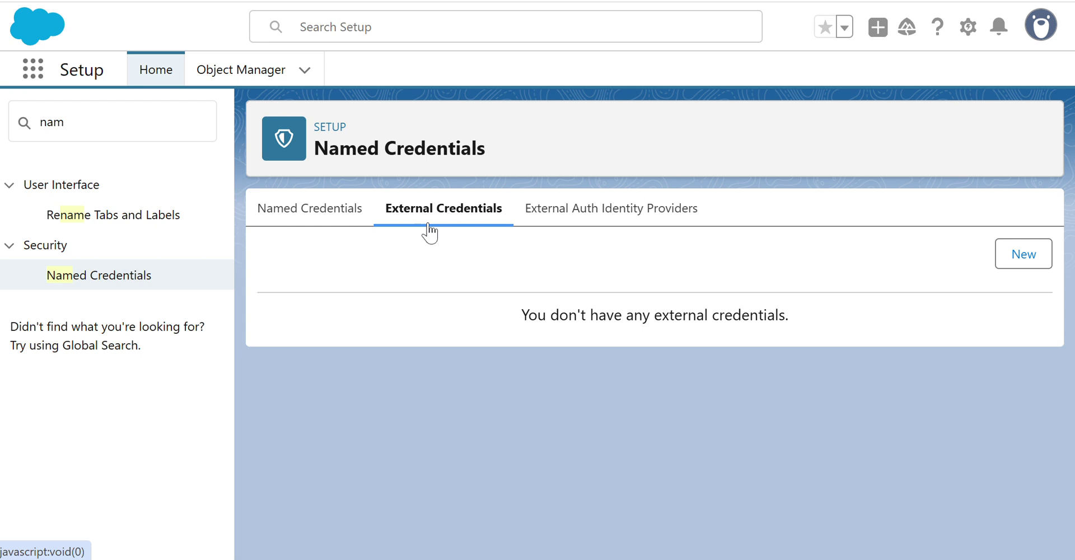
{"action": "left_click", "coordinate": [295, 224]}
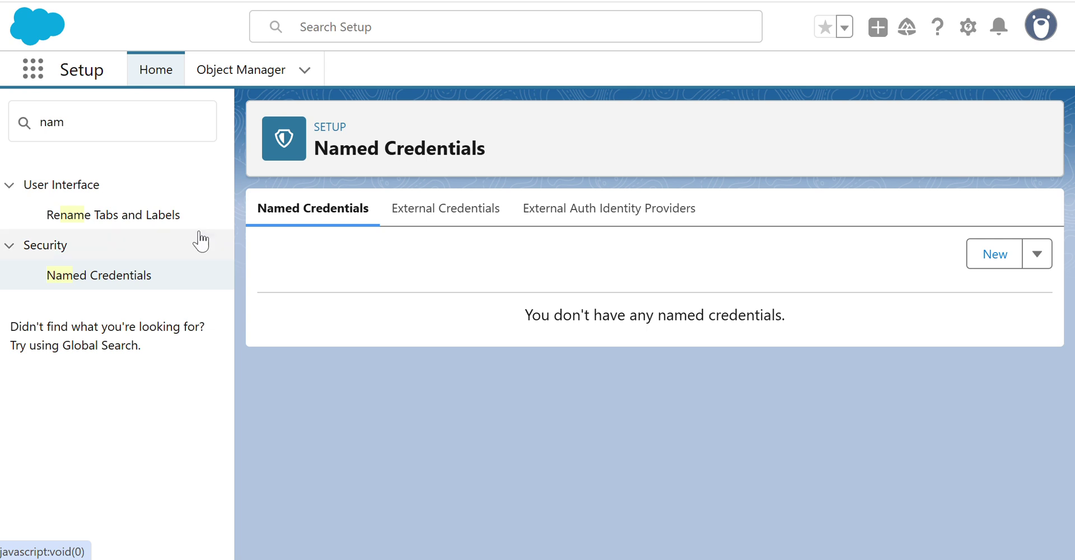
{"action": "left_click", "coordinate": [595, 220]}
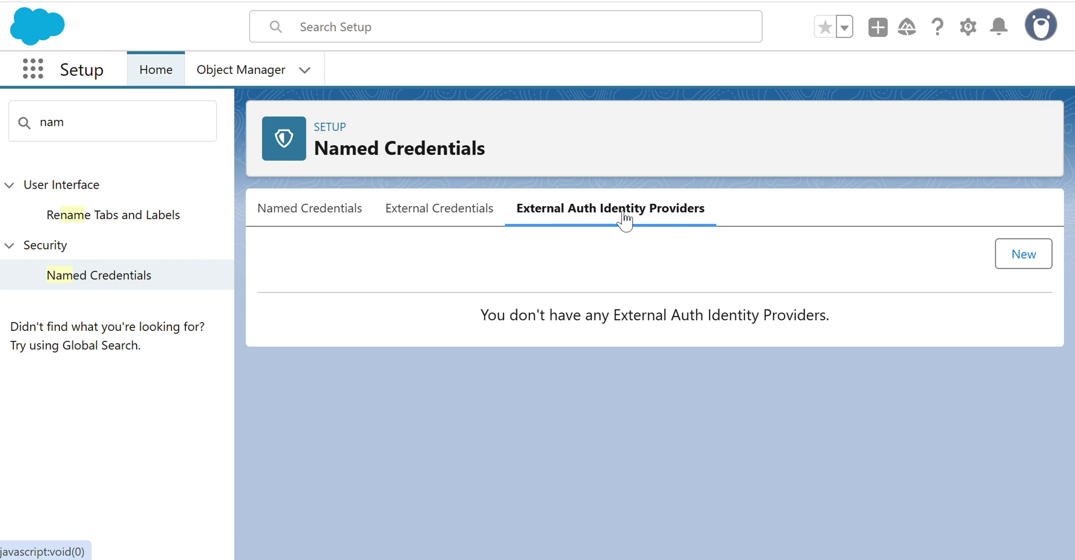
{"action": "left_click", "coordinate": [1015, 259]}
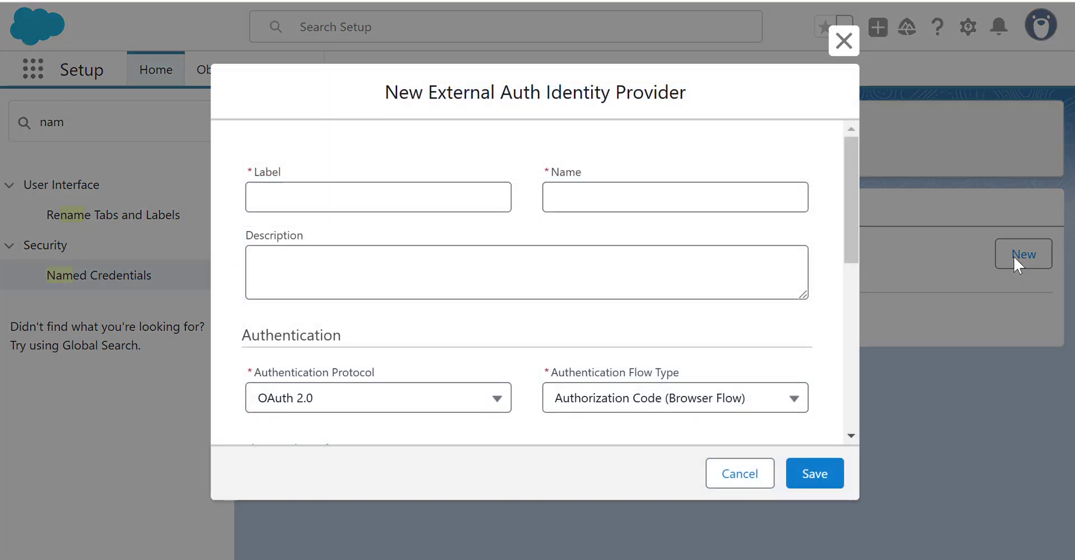
Set the identity provider's Label and Name to EAIP with Authorization Code (Browser Flow).
{"action": "left_click", "coordinate": [303, 193]}
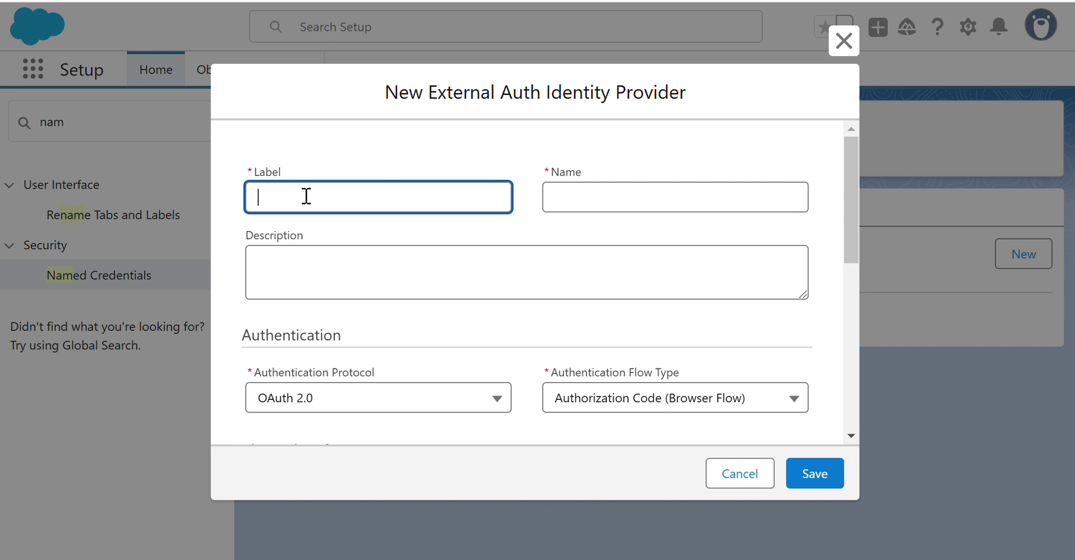
{"action": "type", "text": "EAIP"}
{"action": "left_click", "coordinate": [300, 270]}
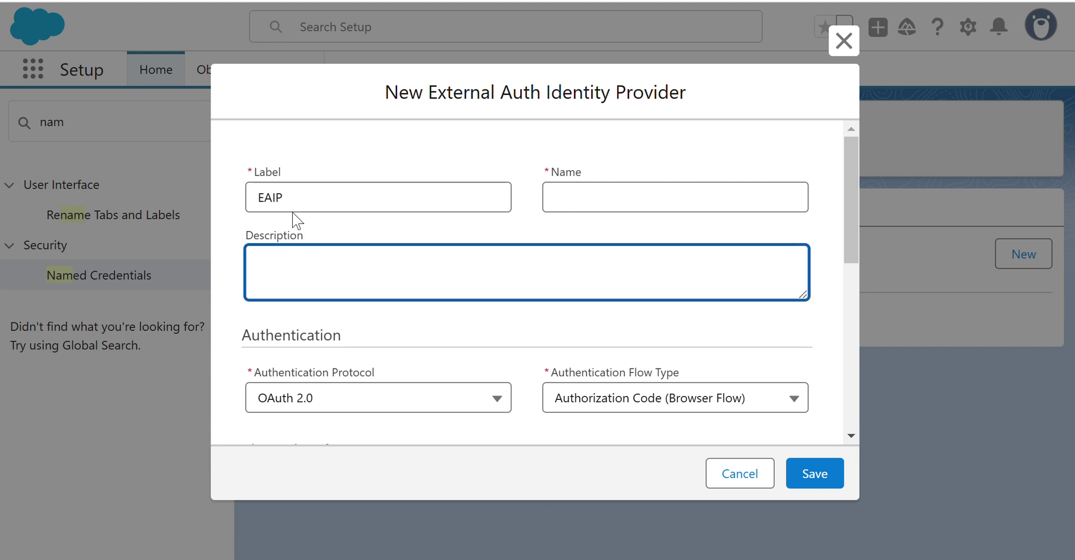
{"action": "left_click_drag", "start_coordinate": [297, 207], "coordinate": [182, 194]}
{"action": "key", "text": "ctrl+c"}
{"action": "left_click", "coordinate": [609, 189]}
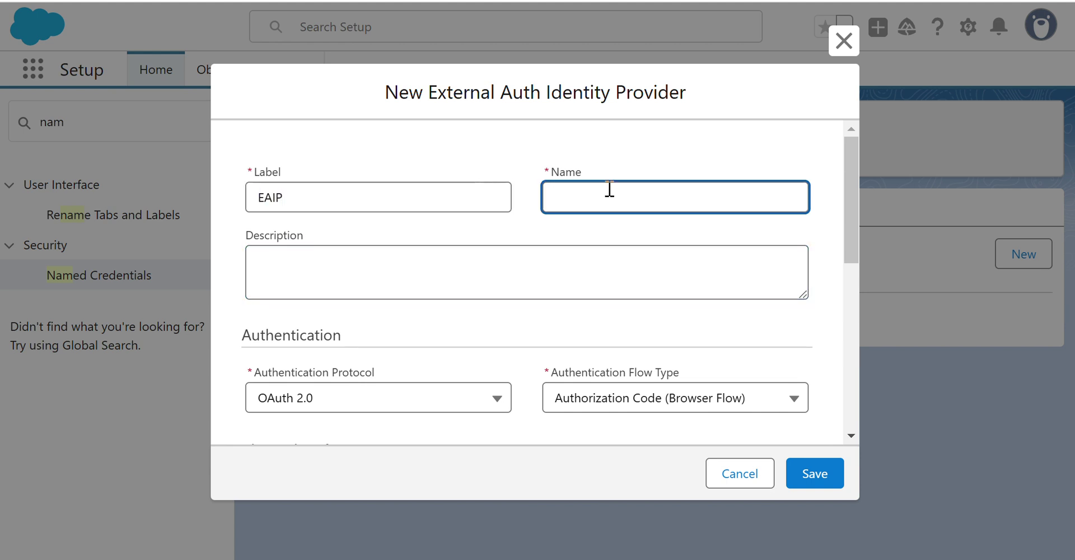
{"action": "key", "text": "ctrl+v"}
{"action": "left_click", "coordinate": [603, 264]}
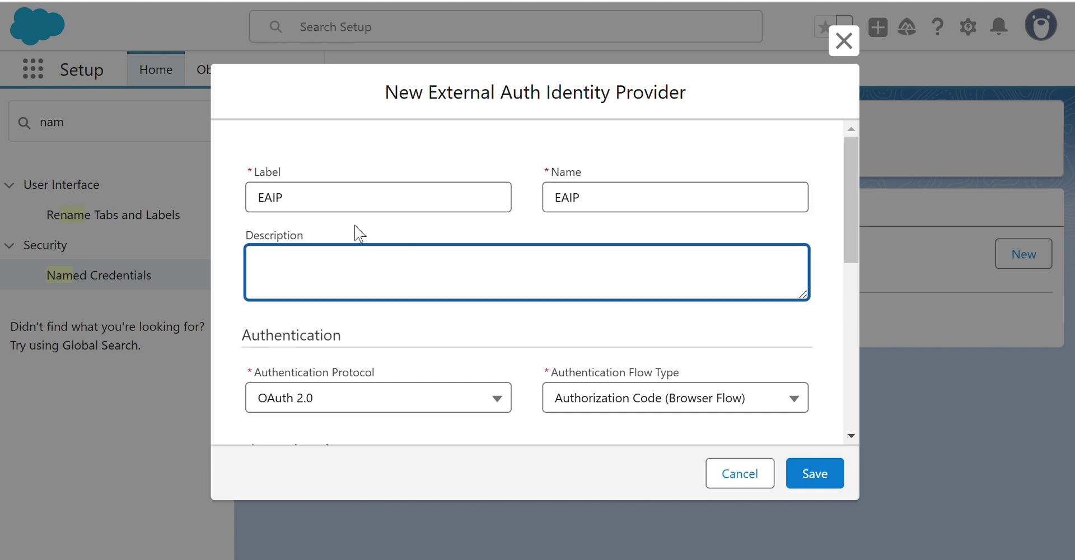
{"action": "scroll", "coordinate": [612, 163], "scroll_direction": "down", "scroll_amount": 3}
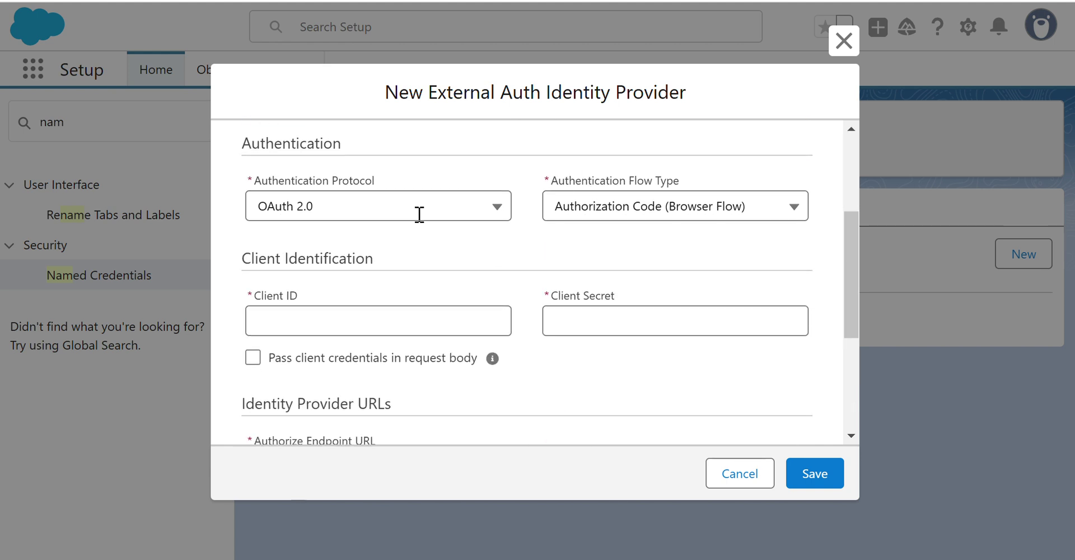
{"action": "left_click", "coordinate": [631, 208]}
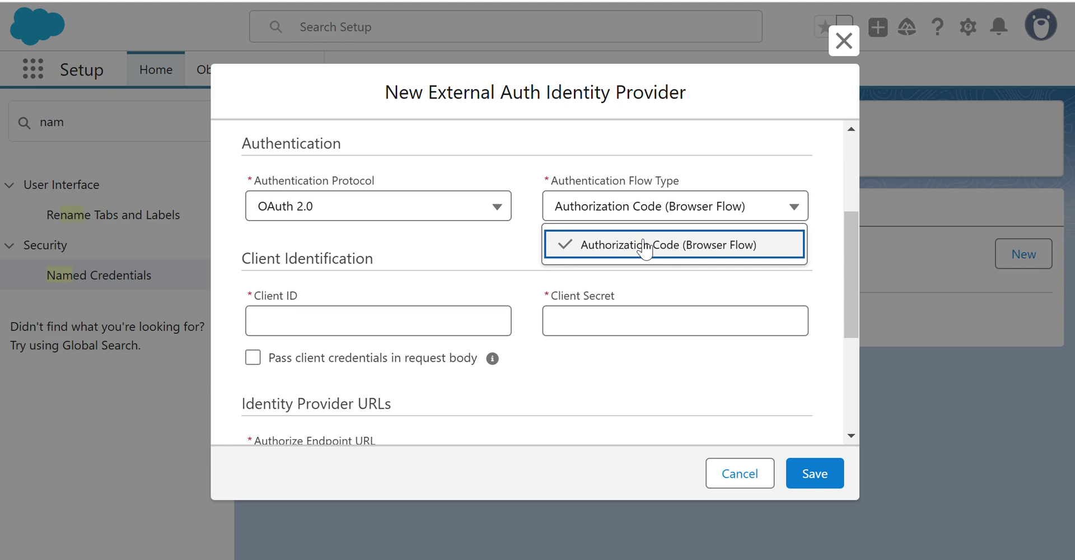
{"action": "left_click", "coordinate": [644, 247]}
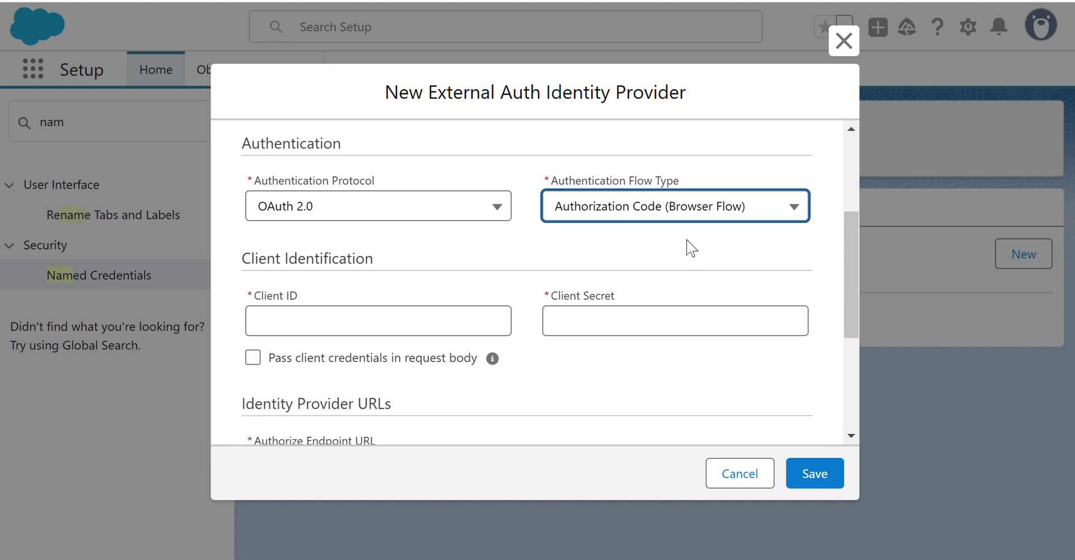
Enter the Client ID and Client Secret, keeping client credentials out of the request body.
{"action": "left_click", "coordinate": [348, 322]}
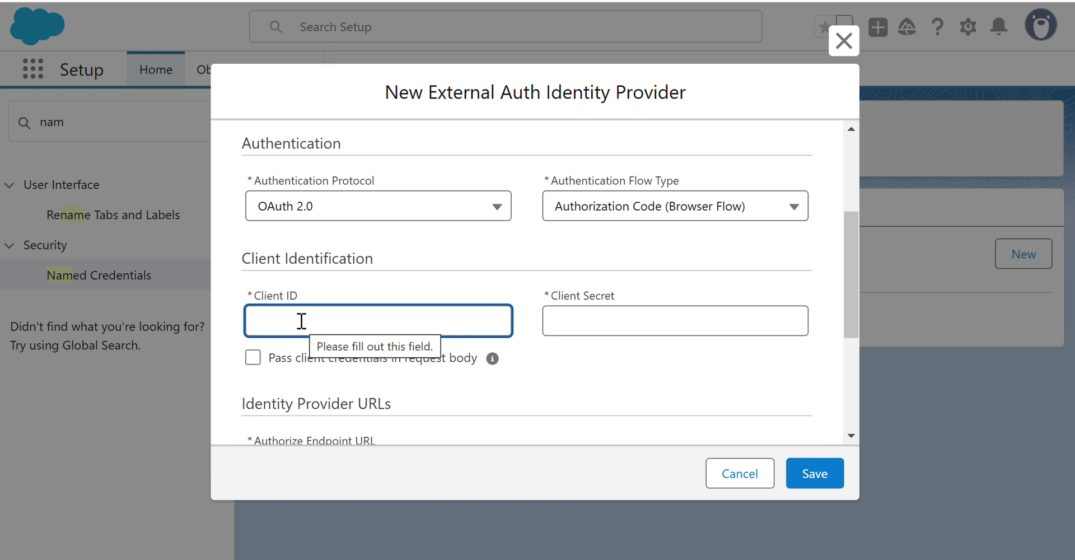
{"action": "type", "text": "3333333322"}
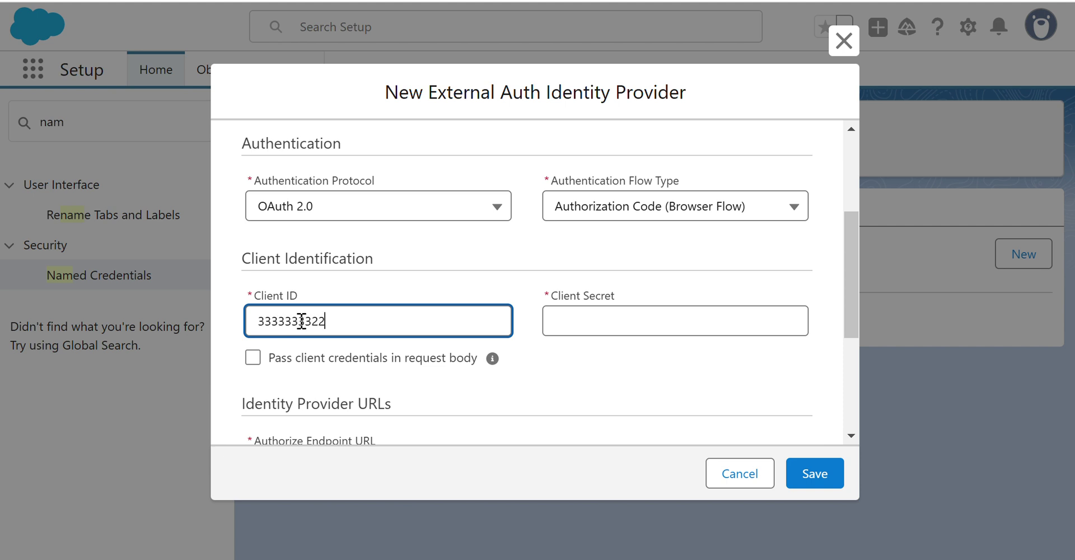
{"action": "type", "text": "djdjjdjdjd"}
{"action": "left_click", "coordinate": [578, 317]}
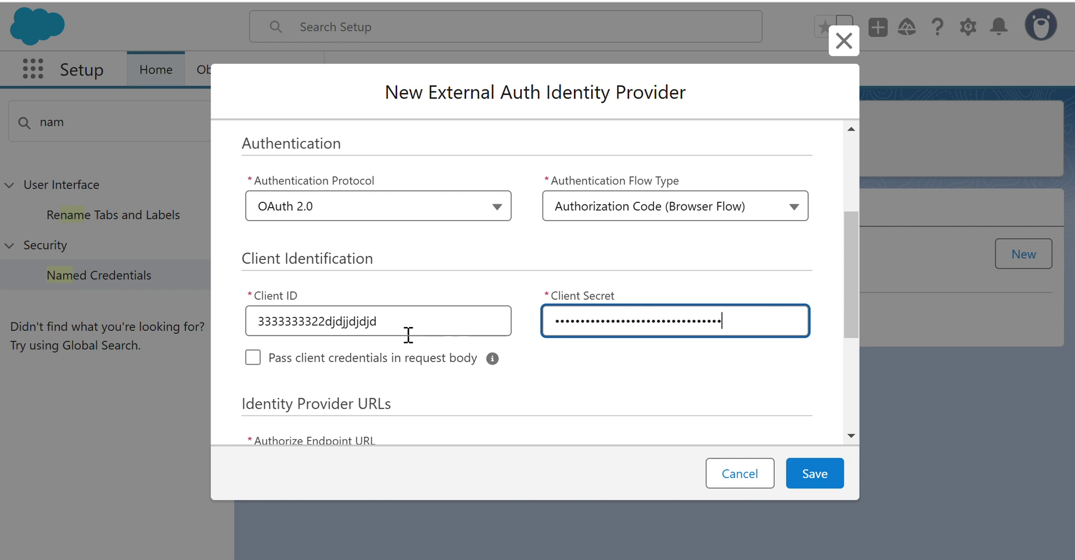
{"action": "left_click", "coordinate": [396, 321]}
{"action": "type", "text": "fff"}
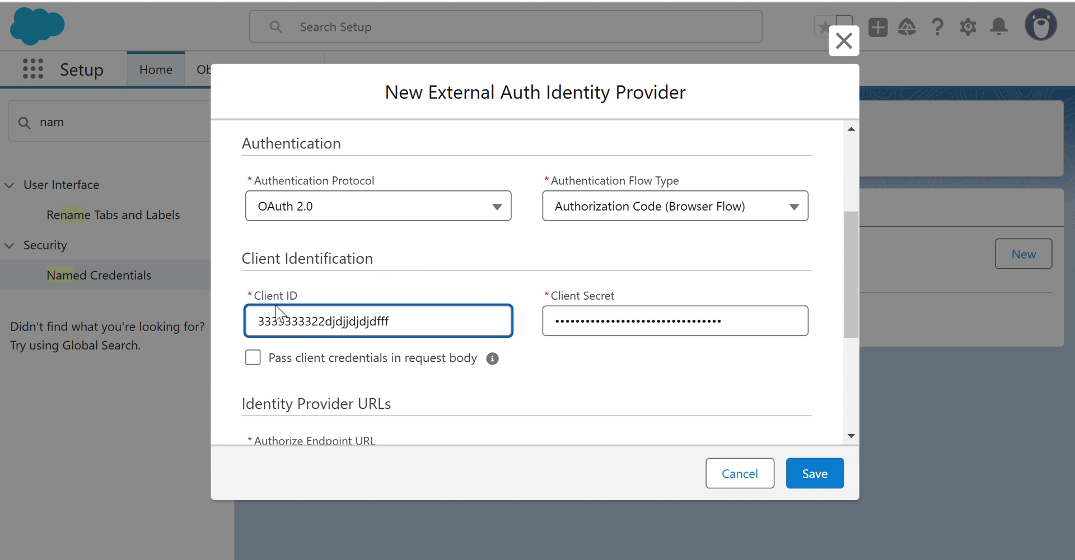
{"action": "scroll", "coordinate": [683, 282], "scroll_direction": "down", "scroll_amount": 2}
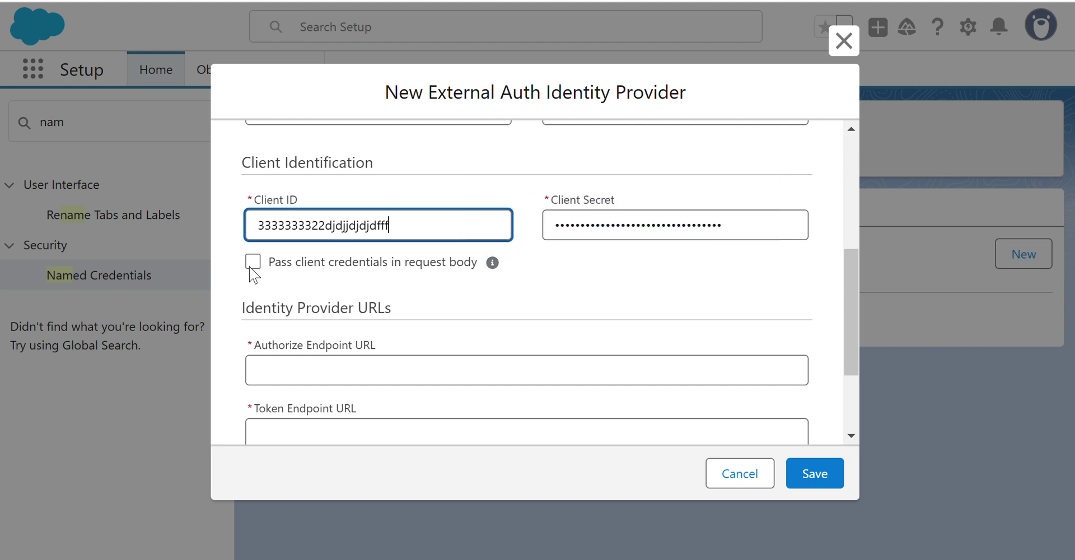
{"action": "left_click", "coordinate": [254, 265]}
{"action": "left_click", "coordinate": [253, 263]}
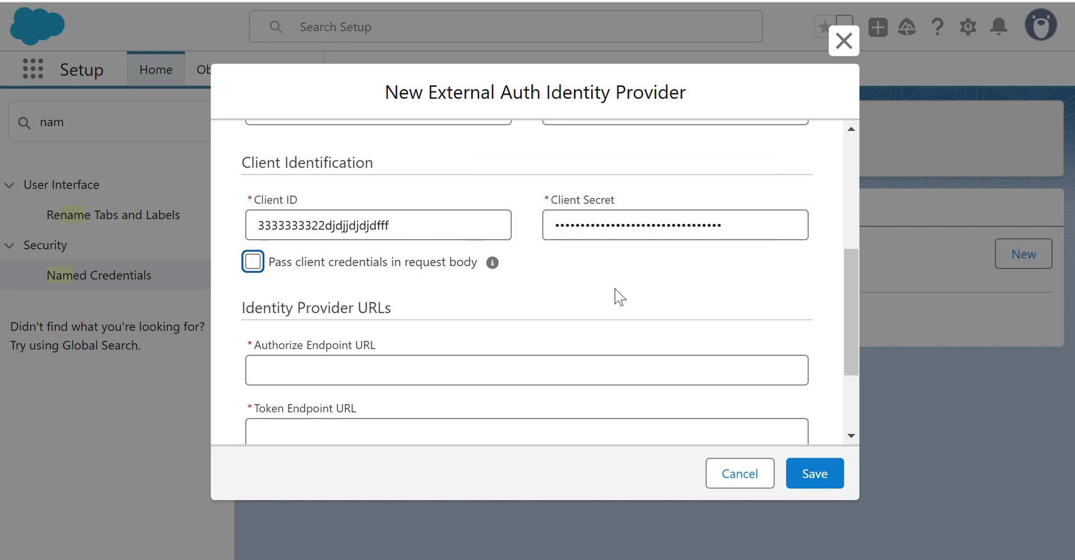
{"action": "scroll", "coordinate": [624, 295], "scroll_direction": "down", "scroll_amount": 2}
{"action": "scroll", "coordinate": [391, 241], "scroll_direction": "down", "scroll_amount": 1}
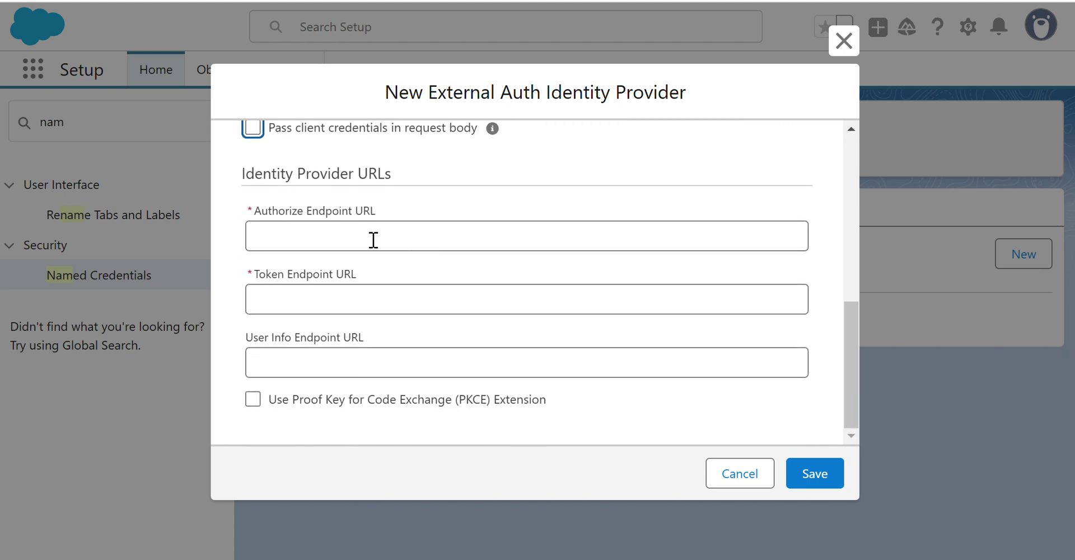
{"action": "left_click", "coordinate": [372, 240]}
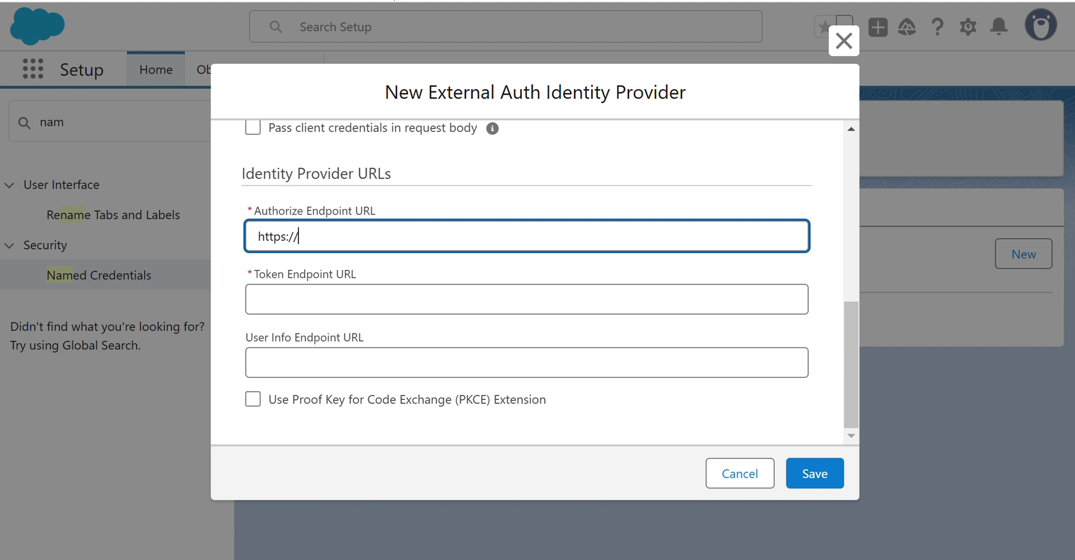
{"action": "type", "text": "test.lk/authirize"}
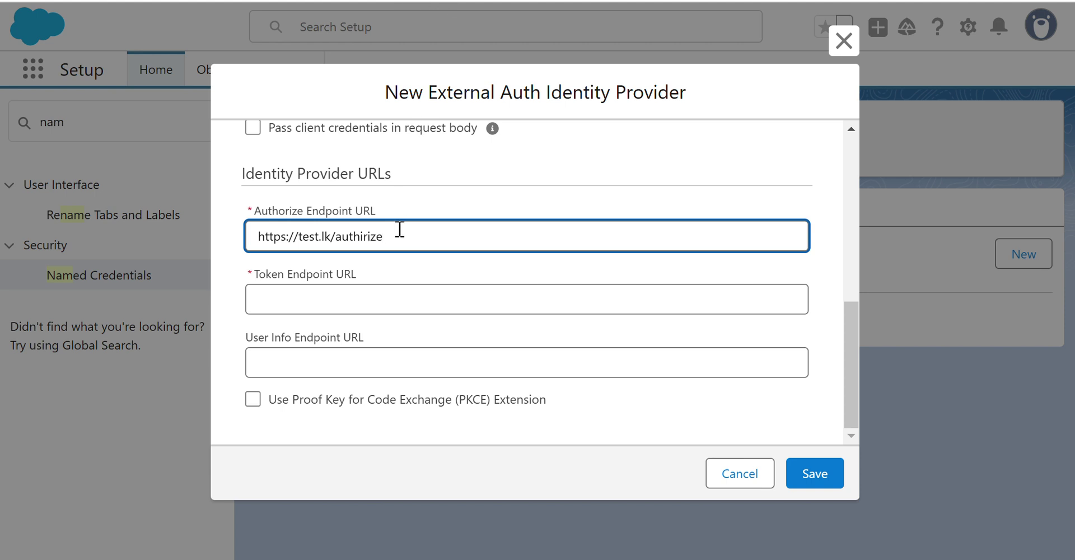
{"action": "left_click_drag", "start_coordinate": [392, 235], "coordinate": [216, 235]}
{"action": "key", "text": "ctrl+c"}
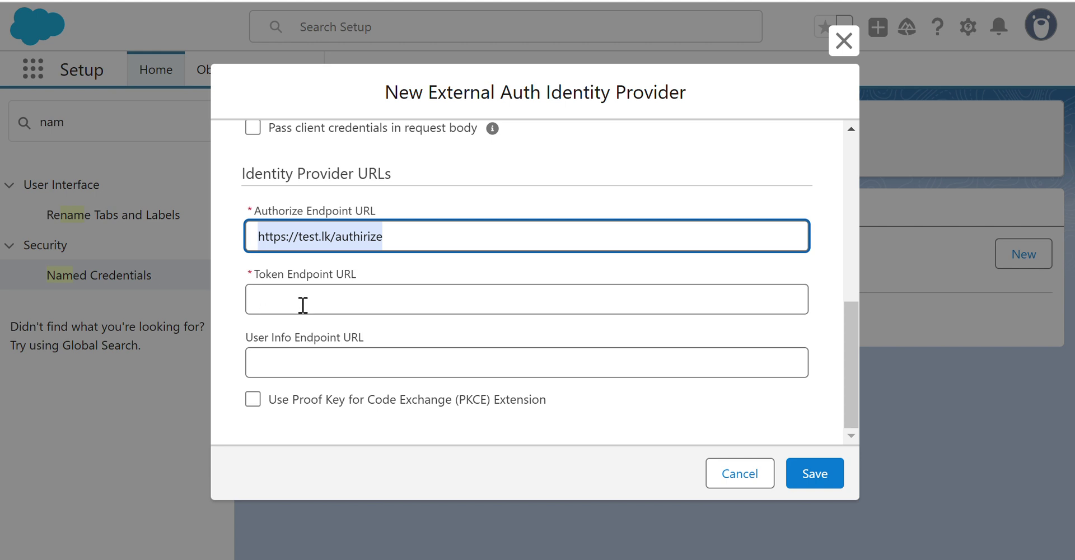
{"action": "left_click", "coordinate": [301, 302]}
{"action": "key", "text": "ctrl+v"}
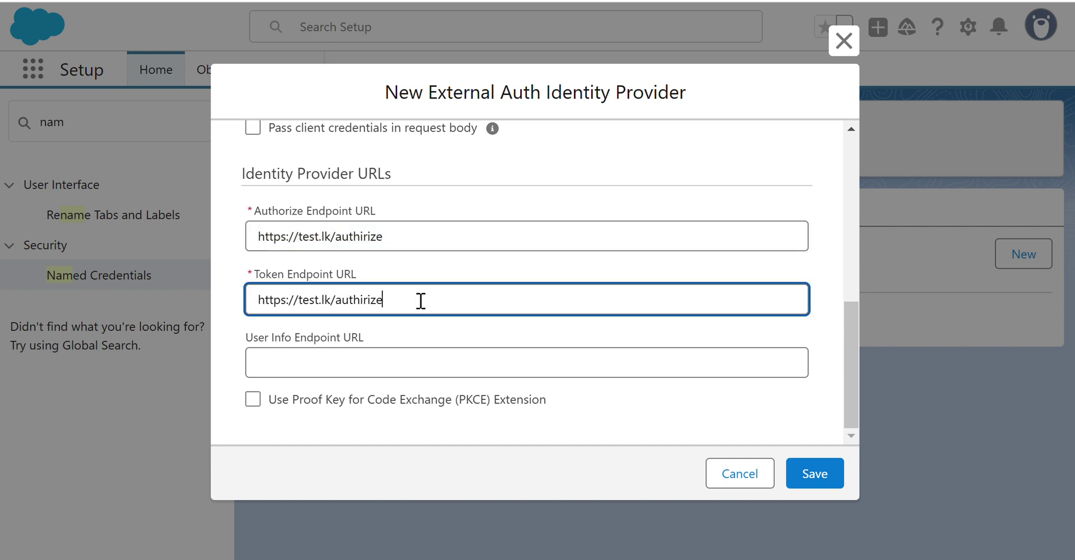
{"action": "key", "text": "BackSpace"}
{"action": "key", "text": "BackSpace"}
{"action": "key", "text": "BackSpace"}
{"action": "key", "text": "BackSpace"}
{"action": "type", "text": "token"}
{"action": "left_click", "coordinate": [384, 358]}
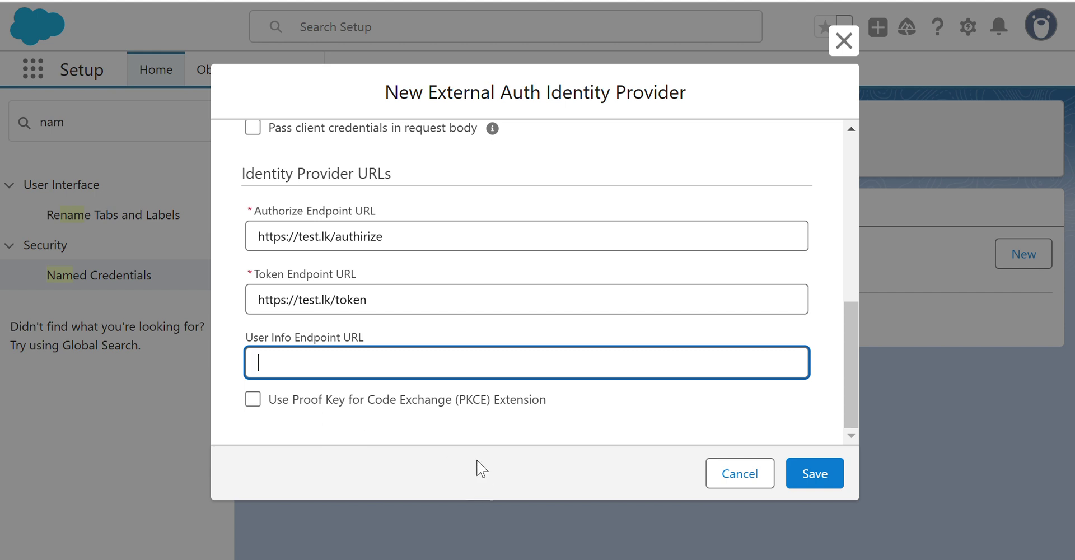
{"action": "left_click", "coordinate": [817, 471]}
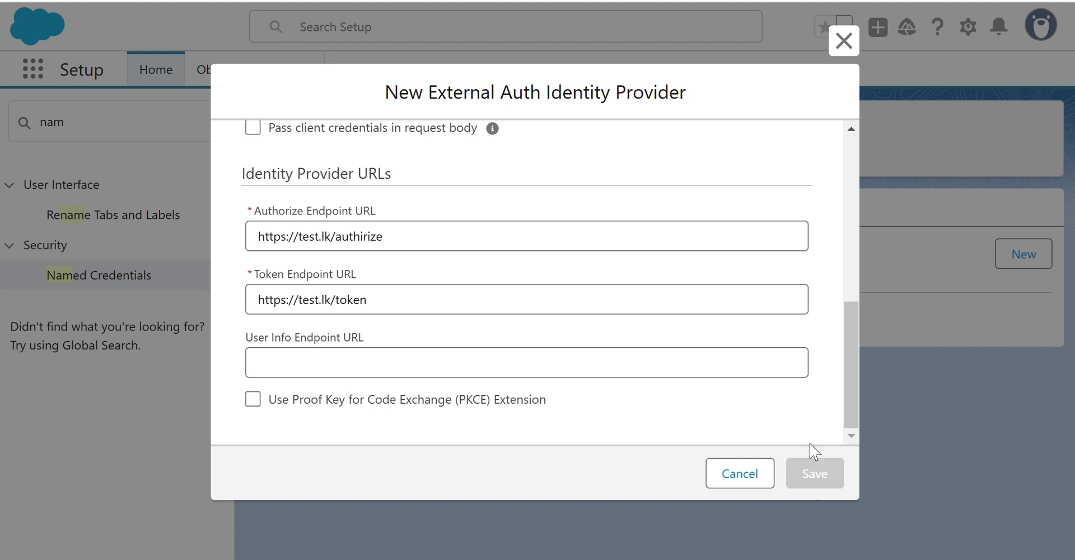
Dismiss the save confirmation and return to the empty External Credentials list.
{"action": "scroll", "coordinate": [775, 387], "scroll_direction": "up", "scroll_amount": 10}
{"action": "scroll", "coordinate": [799, 337], "scroll_direction": "down", "scroll_amount": 10}
{"action": "scroll", "coordinate": [741, 274], "scroll_direction": "up", "scroll_amount": 10}
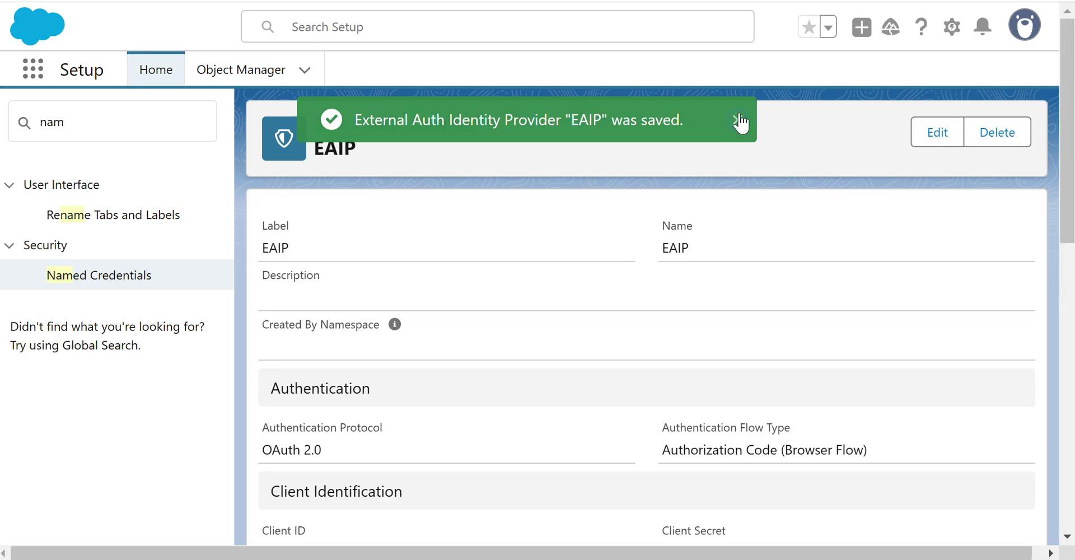
{"action": "left_click", "coordinate": [737, 120]}
{"action": "left_click", "coordinate": [120, 279]}
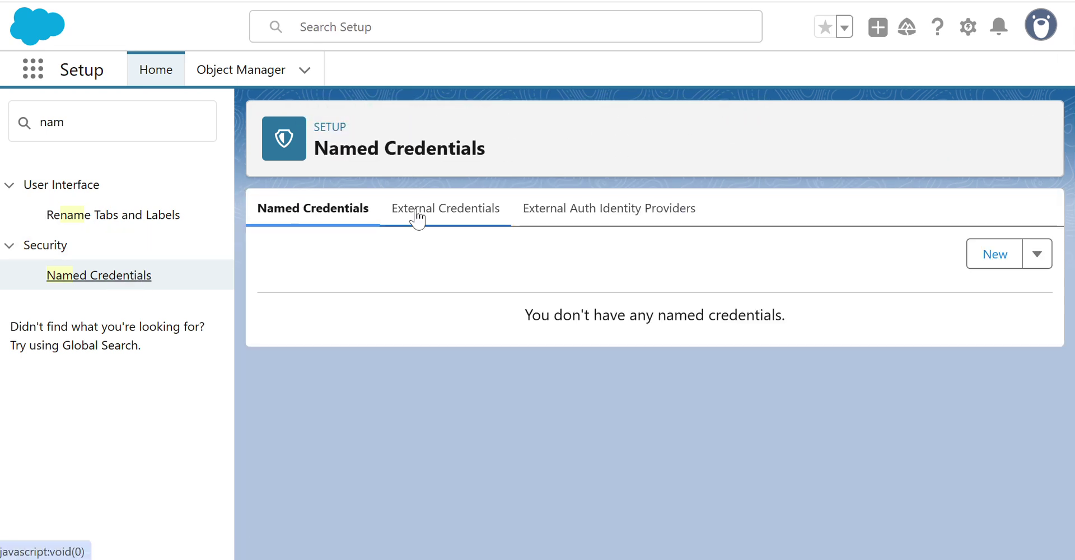
{"action": "left_click", "coordinate": [577, 219]}
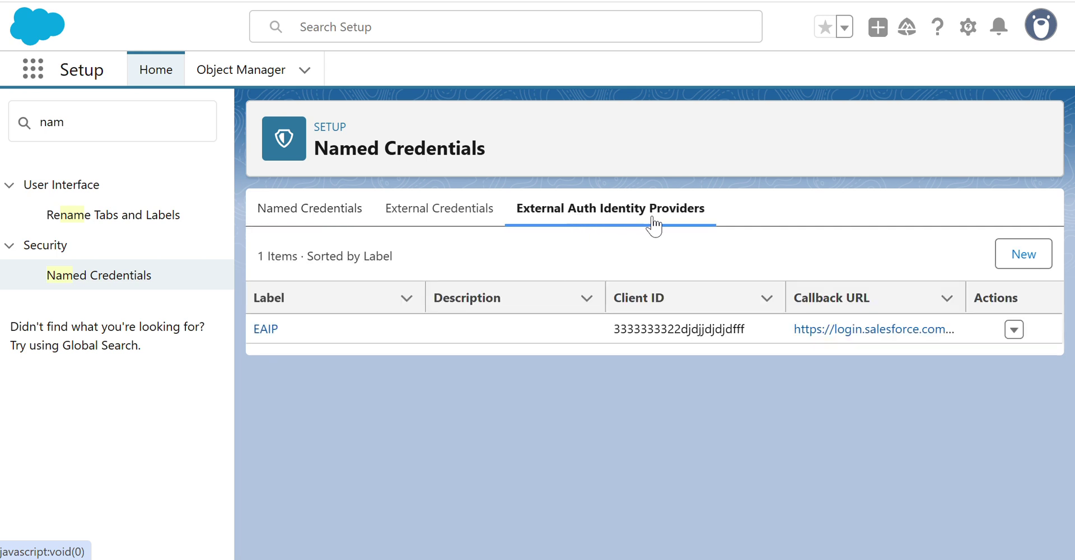
{"action": "left_click", "coordinate": [423, 223]}
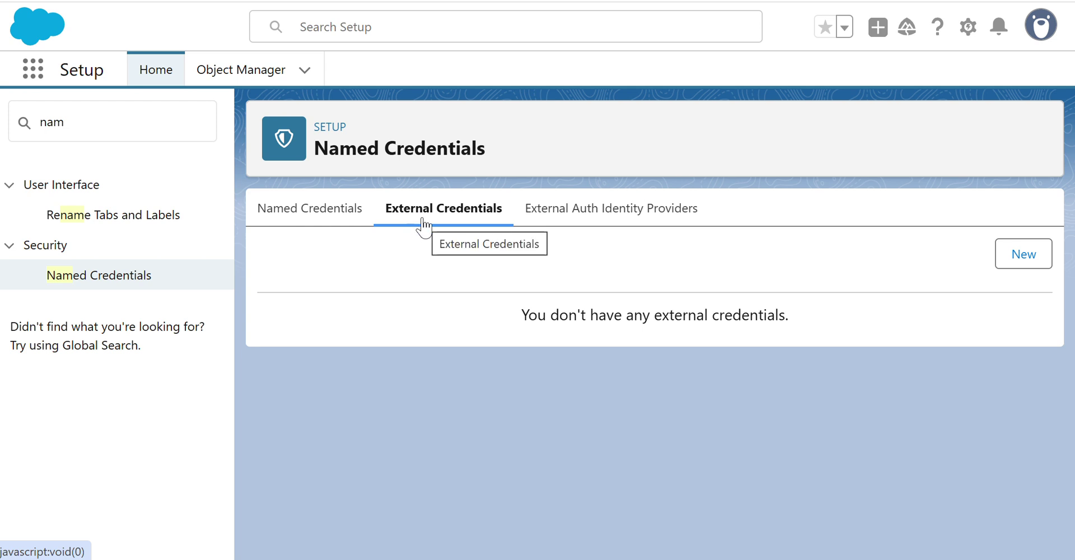
Start a new External Credential with Label and Name set to EC.
{"action": "left_click", "coordinate": [1015, 263]}
{"action": "left_click", "coordinate": [348, 264]}
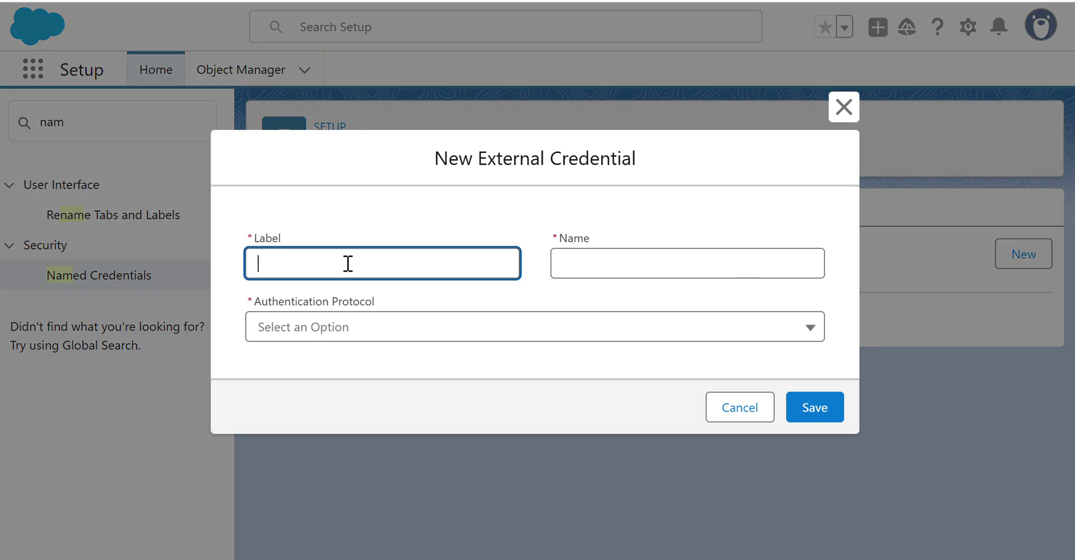
{"action": "type", "text": "EC"}
{"action": "left_click", "coordinate": [584, 263]}
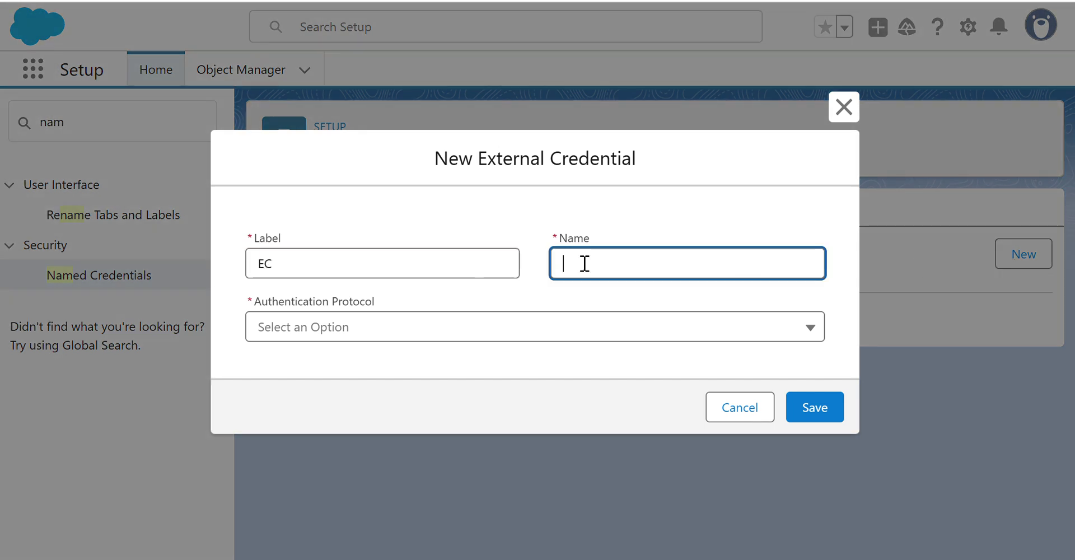
{"action": "left_click", "coordinate": [454, 280]}
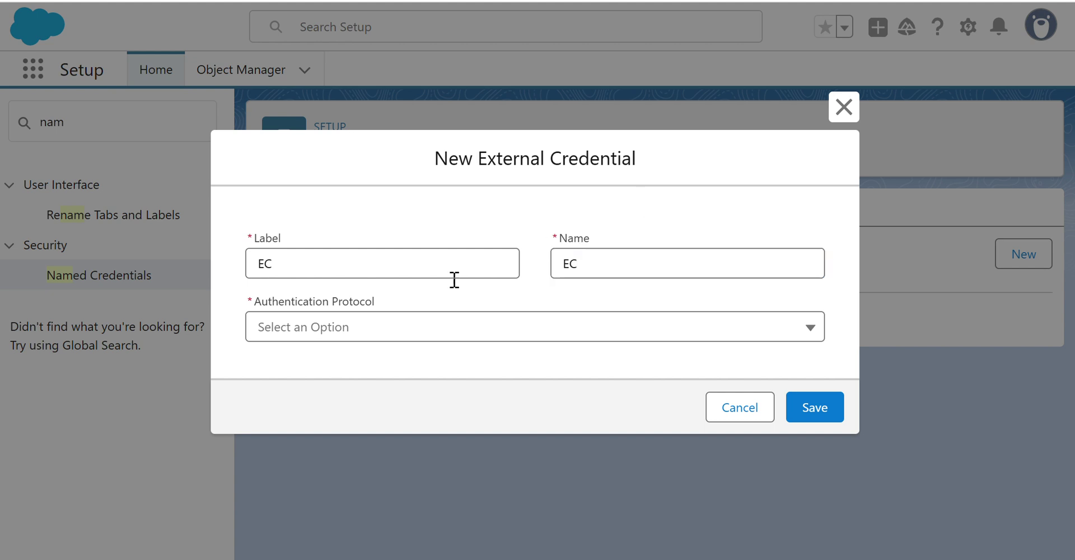
Set OAuth 2.0 protocol with External Auth Identity Provider EAIP, then save credential EC.
{"action": "left_click", "coordinate": [361, 335]}
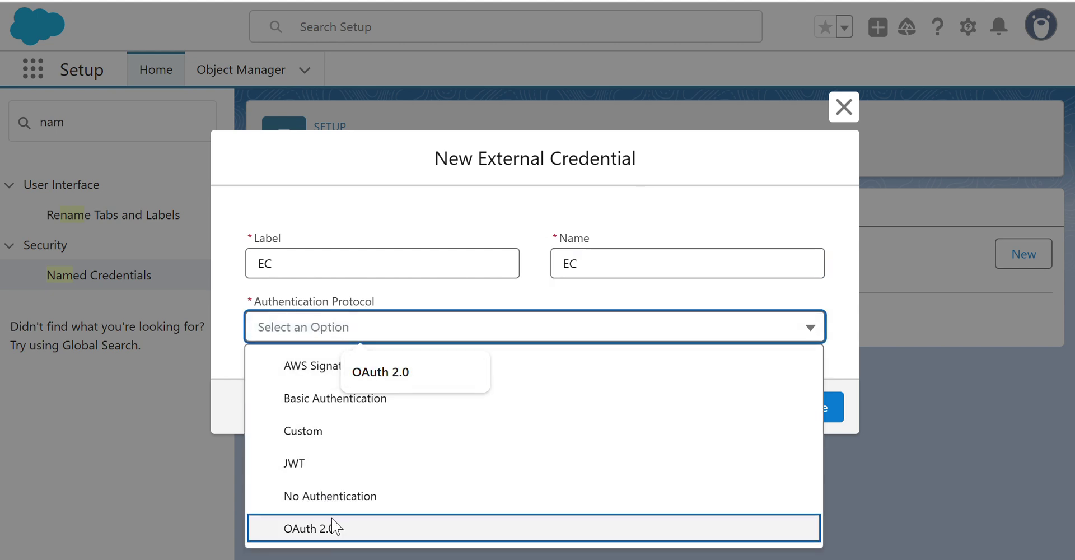
{"action": "left_click", "coordinate": [333, 531]}
{"action": "scroll", "coordinate": [445, 246], "scroll_direction": "down", "scroll_amount": 2}
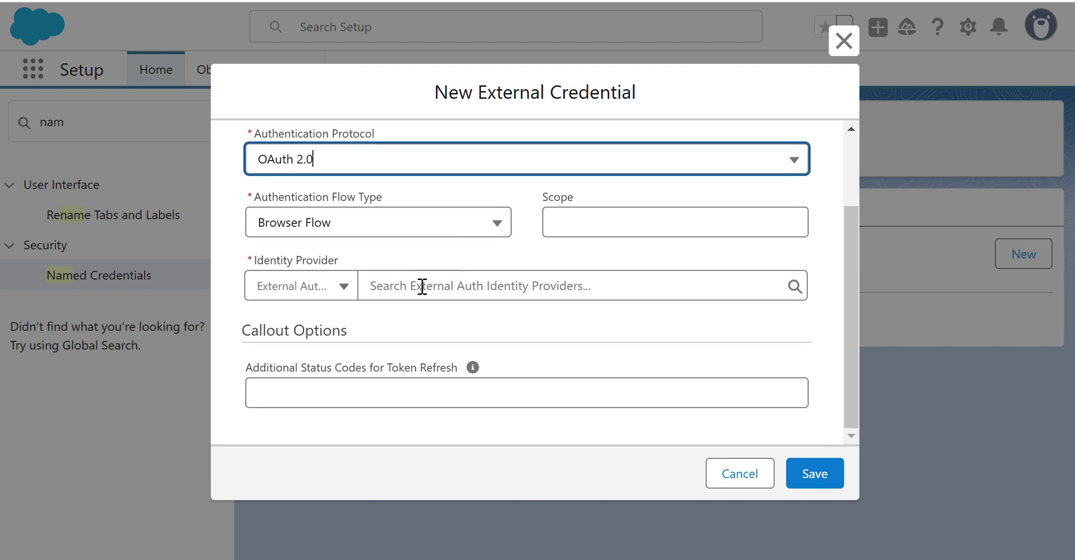
{"action": "left_click", "coordinate": [339, 290]}
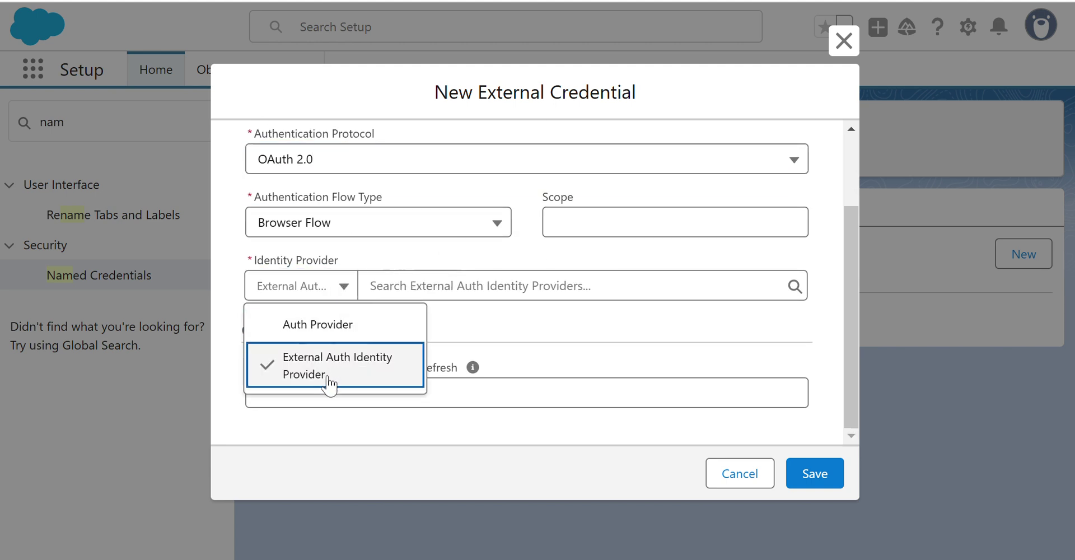
{"action": "left_click", "coordinate": [328, 384]}
{"action": "left_click", "coordinate": [684, 287]}
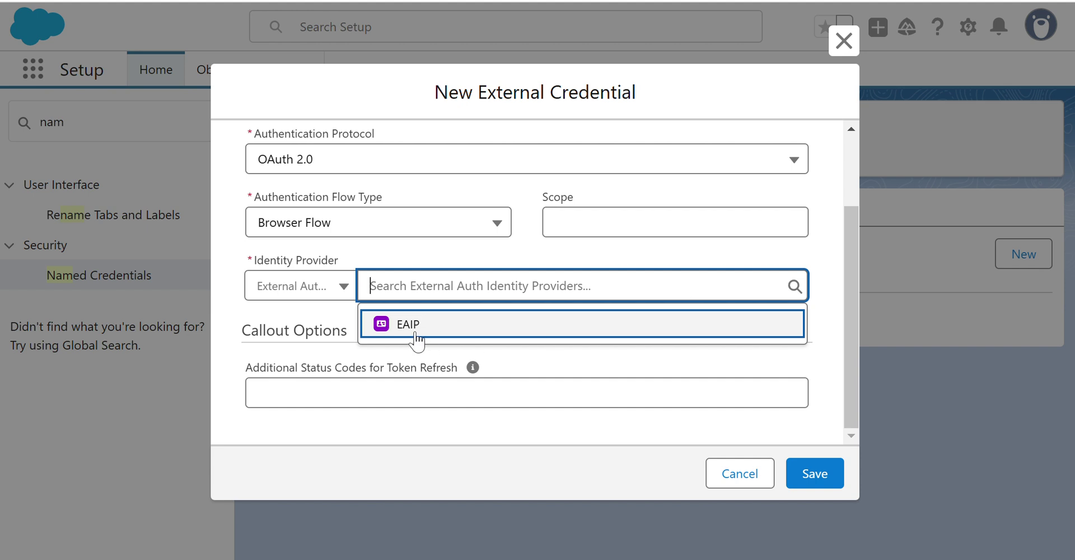
{"action": "left_click", "coordinate": [414, 330]}
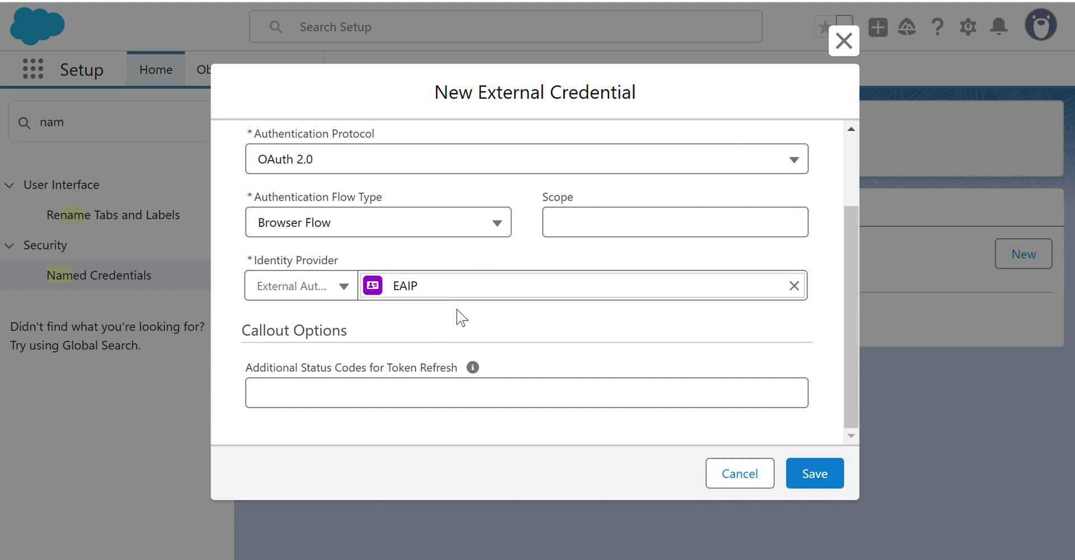
{"action": "left_click", "coordinate": [826, 482]}
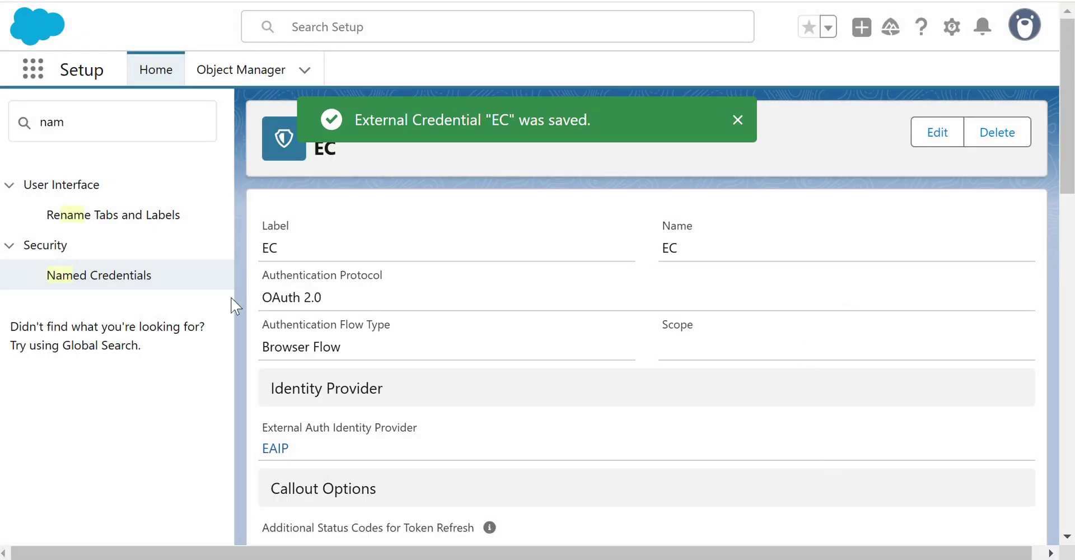
Dismiss the save toast and review the External Credentials and empty Named Credentials lists.
{"action": "left_click", "coordinate": [736, 122]}
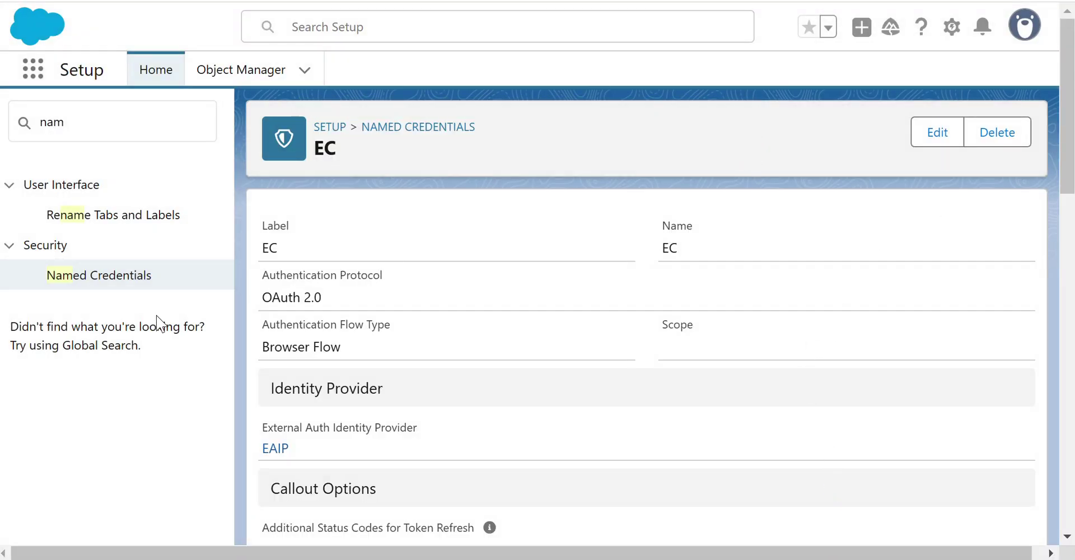
{"action": "left_click", "coordinate": [116, 278]}
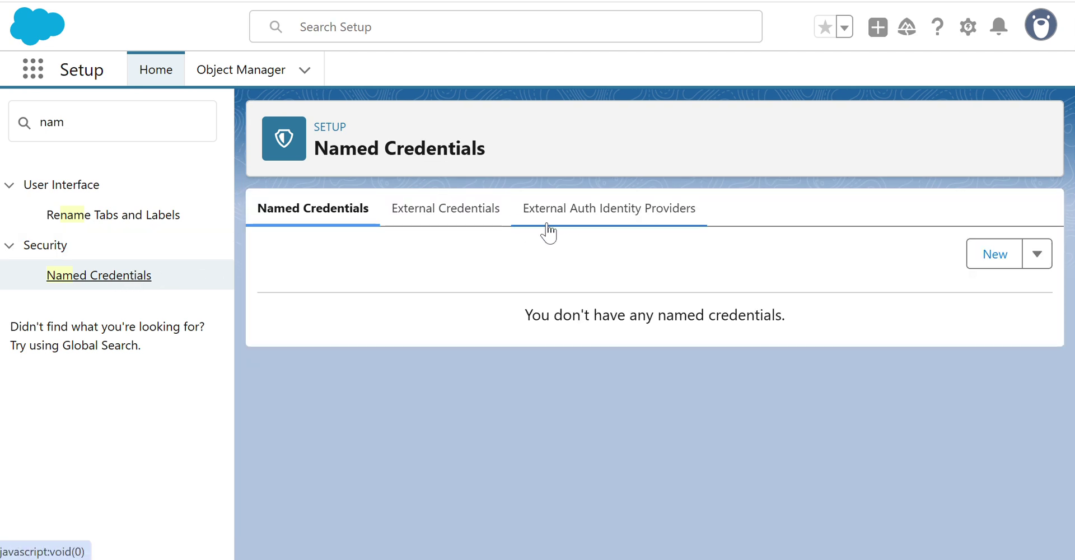
{"action": "left_click", "coordinate": [434, 224]}
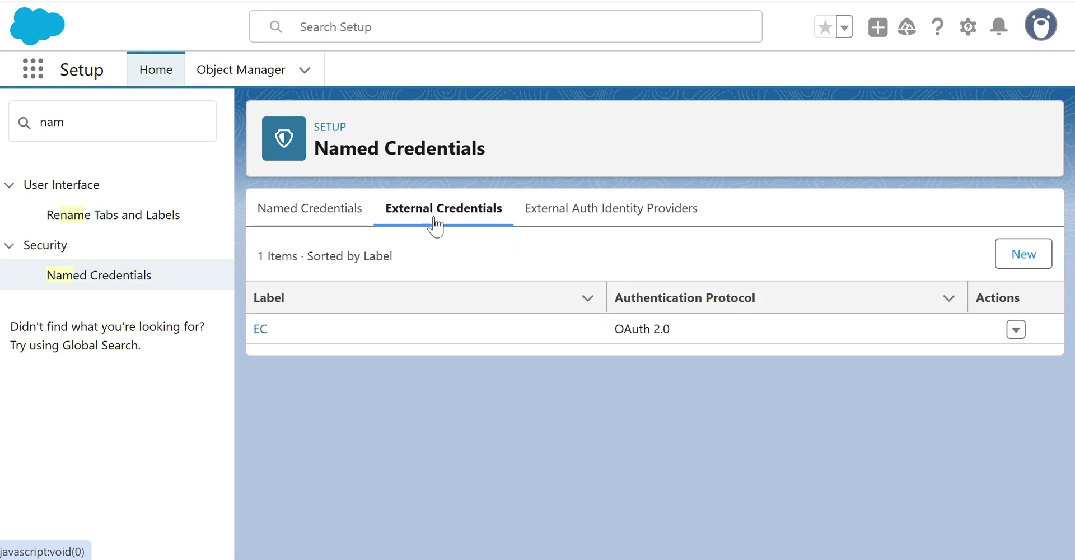
{"action": "left_click", "coordinate": [304, 218]}
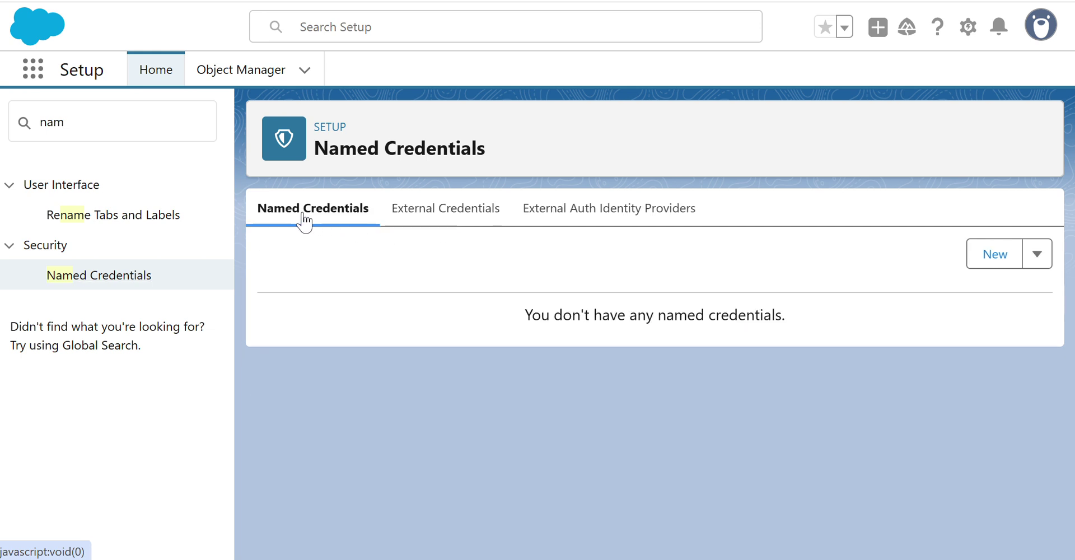
{"action": "left_click", "coordinate": [985, 263]}
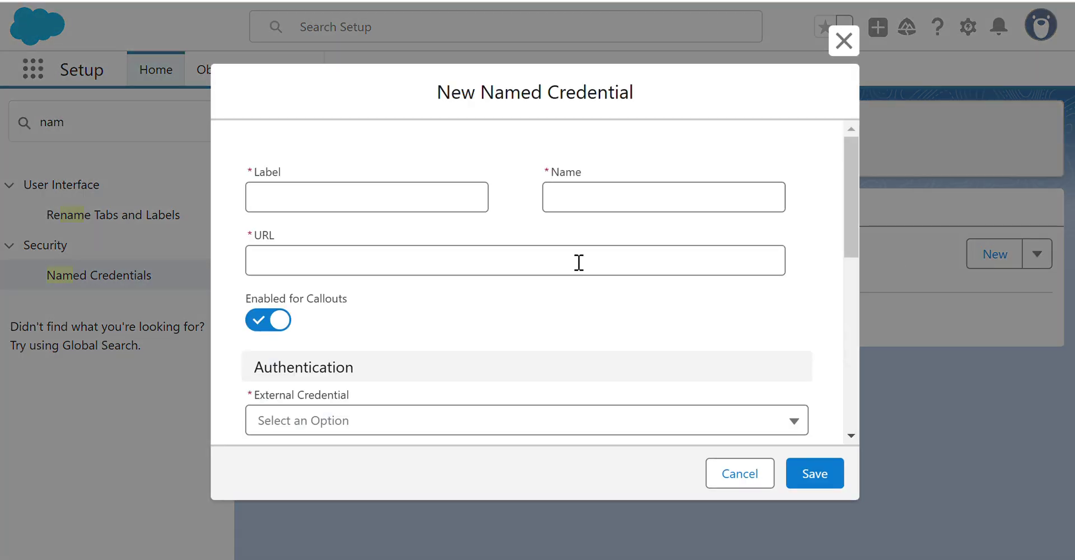
{"action": "left_click", "coordinate": [354, 202]}
{"action": "left_click", "coordinate": [598, 199]}
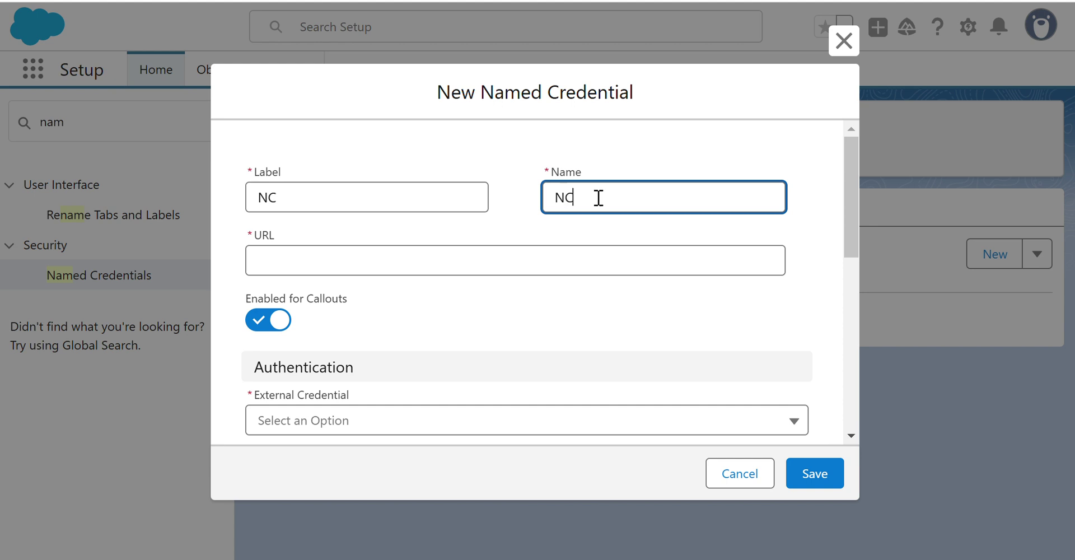
{"action": "left_click", "coordinate": [437, 262]}
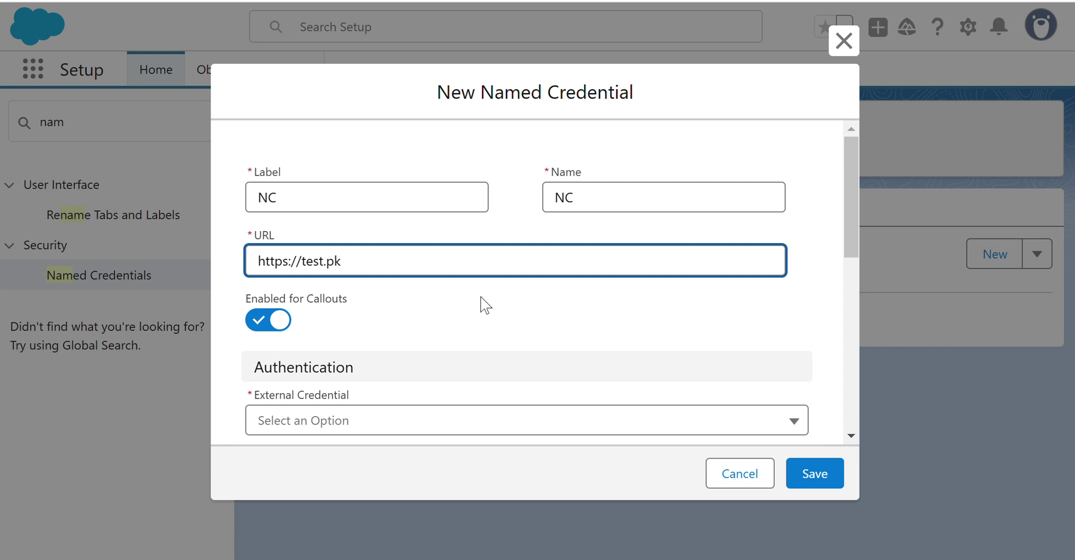
Select EC as External Credential, leave Outbound Network Connection as None, and save NC.
{"action": "scroll", "coordinate": [498, 350], "scroll_direction": "down", "scroll_amount": 2}
{"action": "left_click", "coordinate": [421, 315]}
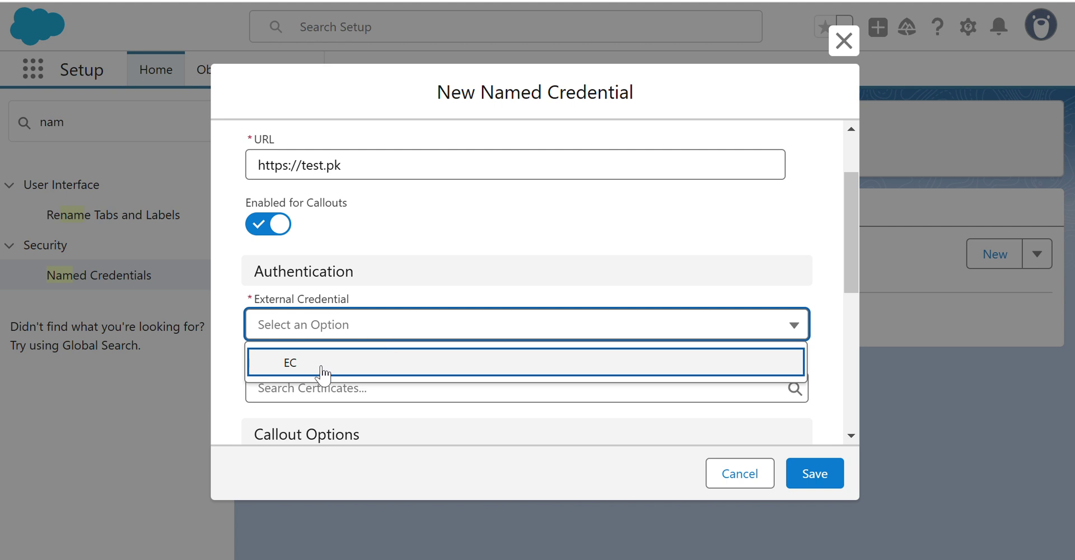
{"action": "left_click", "coordinate": [286, 364]}
{"action": "scroll", "coordinate": [588, 241], "scroll_direction": "down", "scroll_amount": 1}
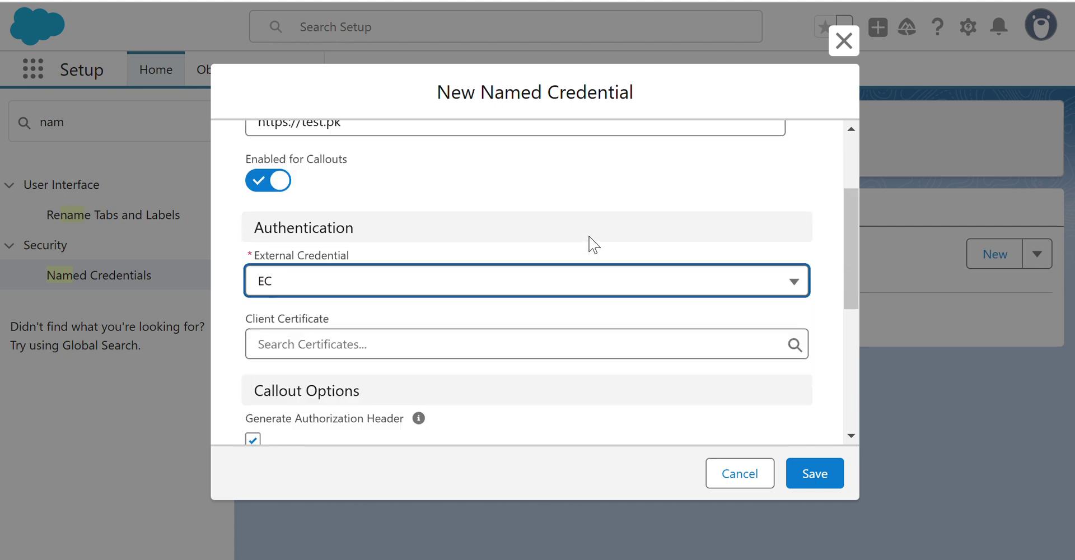
{"action": "scroll", "coordinate": [594, 245], "scroll_direction": "down", "scroll_amount": 3}
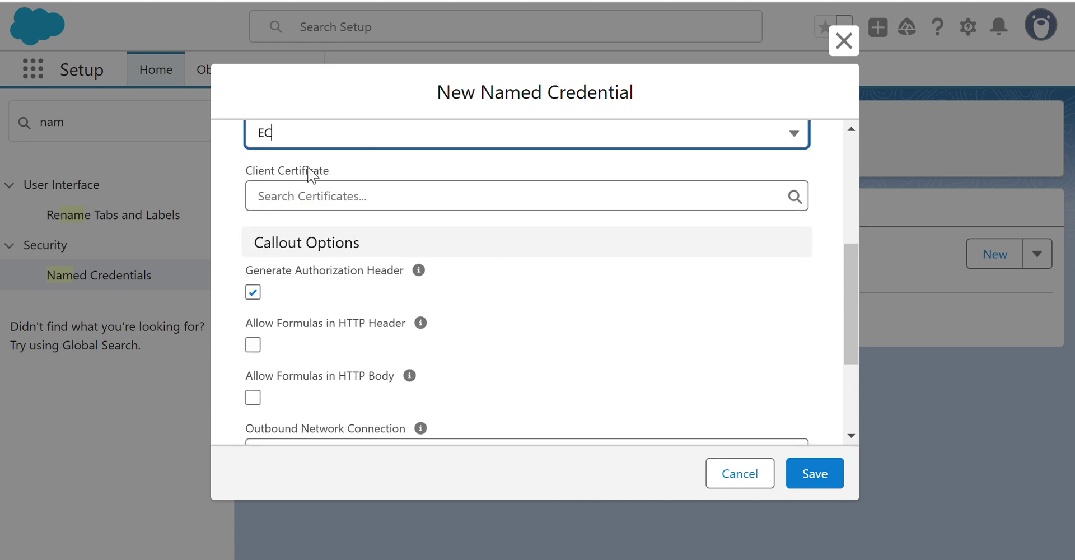
{"action": "scroll", "coordinate": [297, 200], "scroll_direction": "up", "scroll_amount": 2}
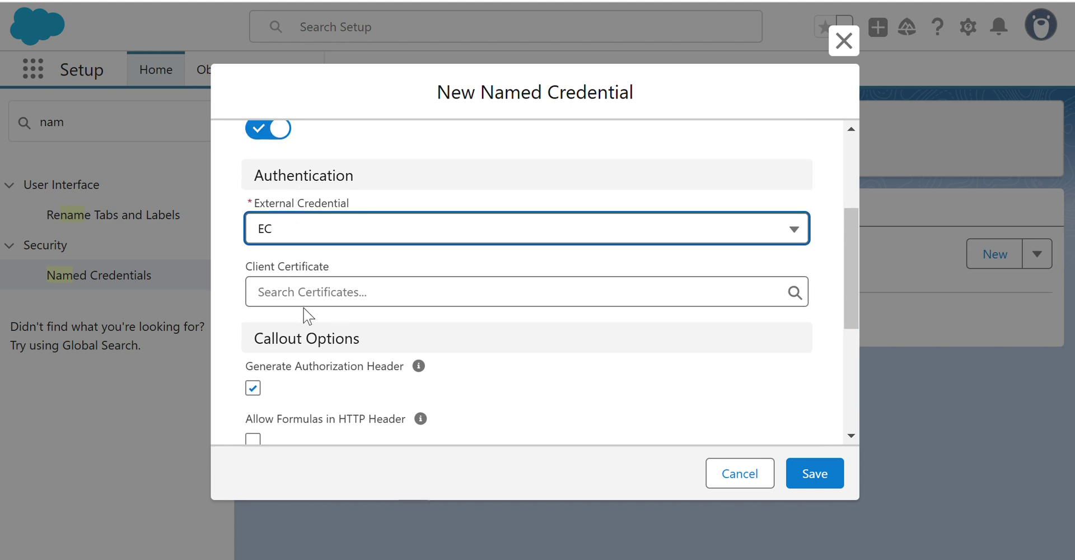
{"action": "scroll", "coordinate": [480, 264], "scroll_direction": "down", "scroll_amount": 4}
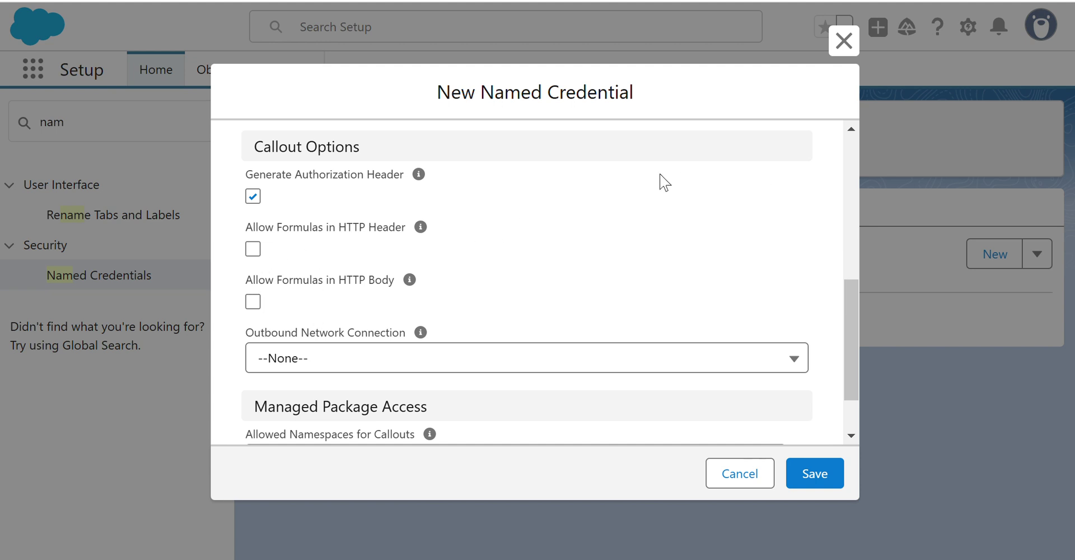
{"action": "scroll", "coordinate": [617, 206], "scroll_direction": "down", "scroll_amount": 2}
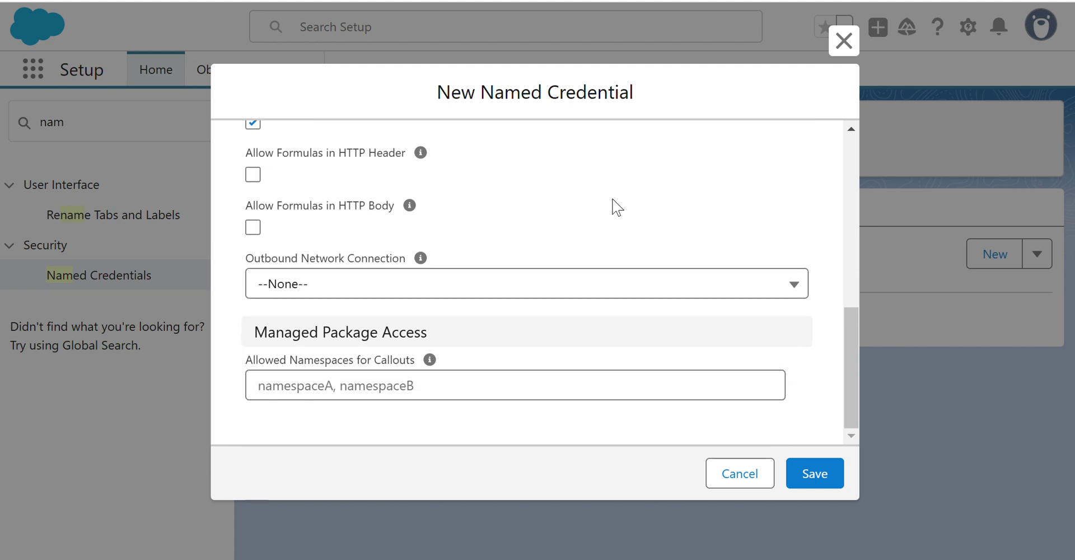
{"action": "left_click", "coordinate": [564, 297]}
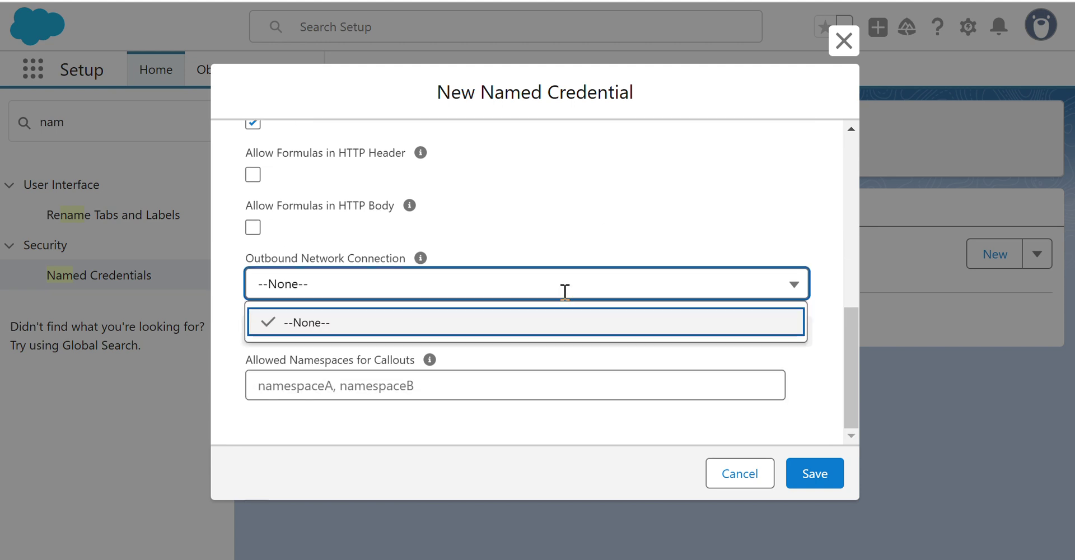
{"action": "left_click", "coordinate": [585, 210]}
{"action": "mouse_move", "coordinate": [419, 265]}
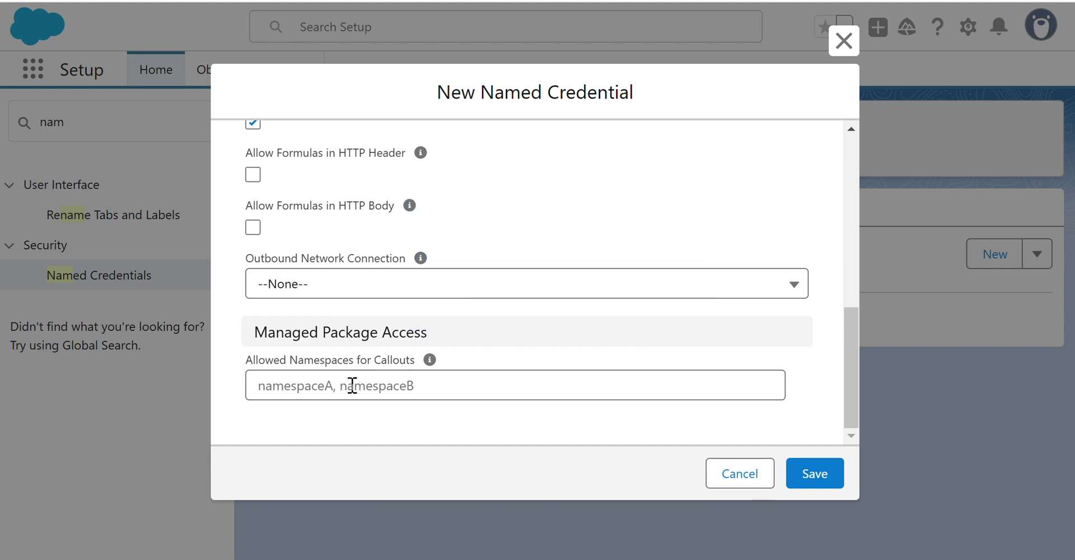
{"action": "left_click", "coordinate": [814, 474]}
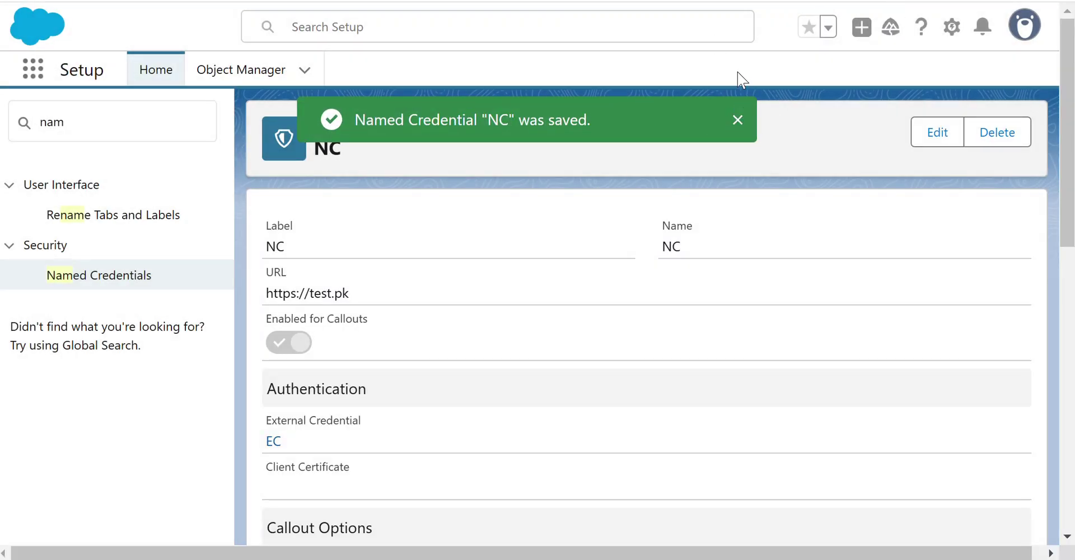
Review the External Credentials and External Auth Identity Providers tabs, ending on Named Credentials showing NC.
{"action": "left_click", "coordinate": [115, 278]}
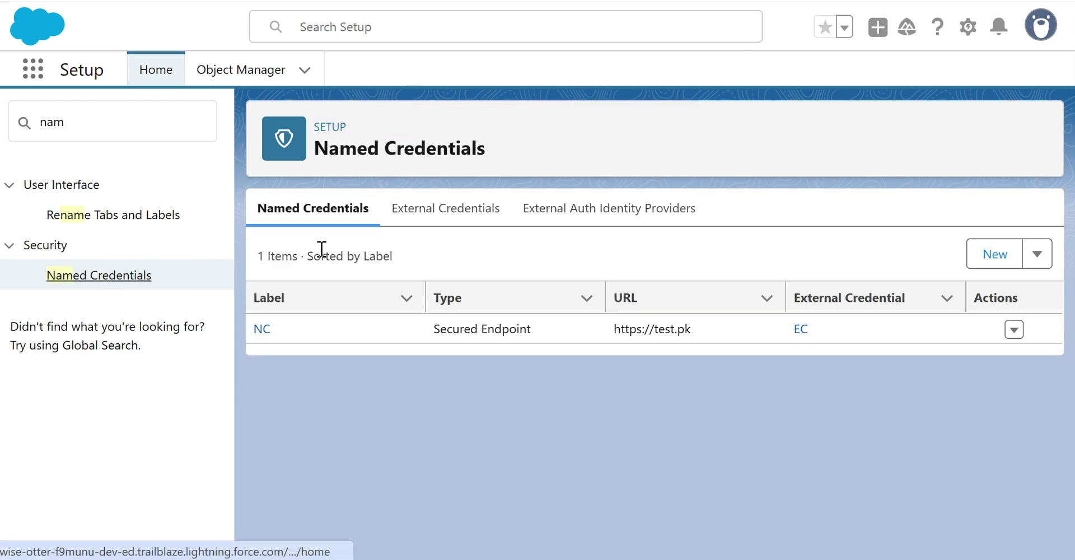
{"action": "left_click", "coordinate": [447, 223]}
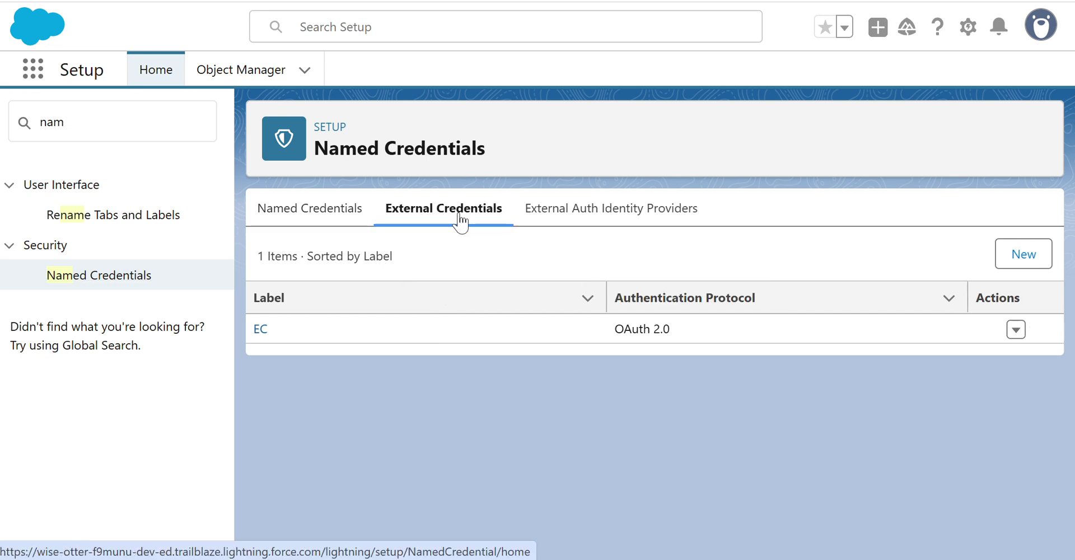
{"action": "left_click", "coordinate": [585, 219]}
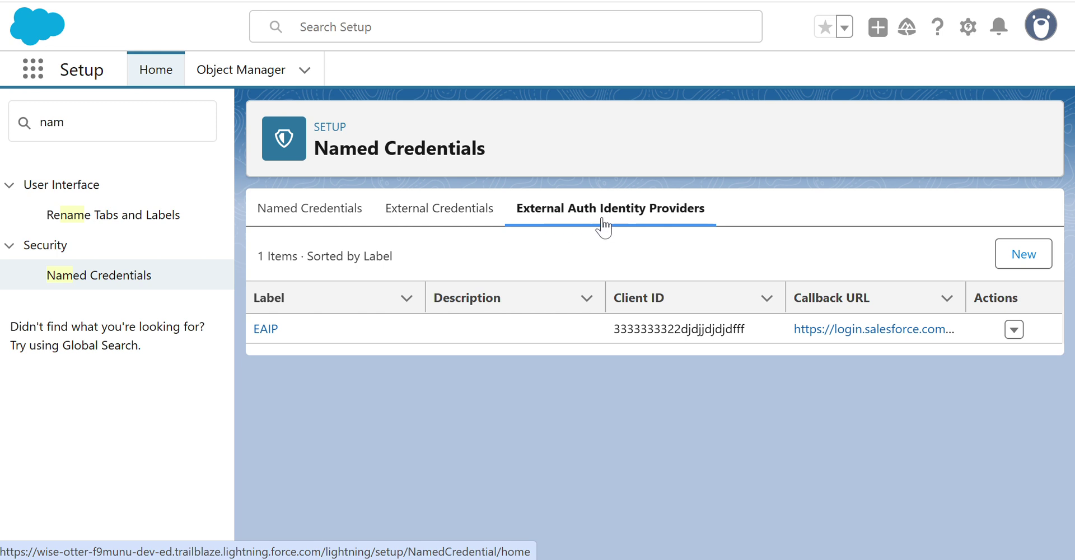
{"action": "left_click", "coordinate": [302, 222]}
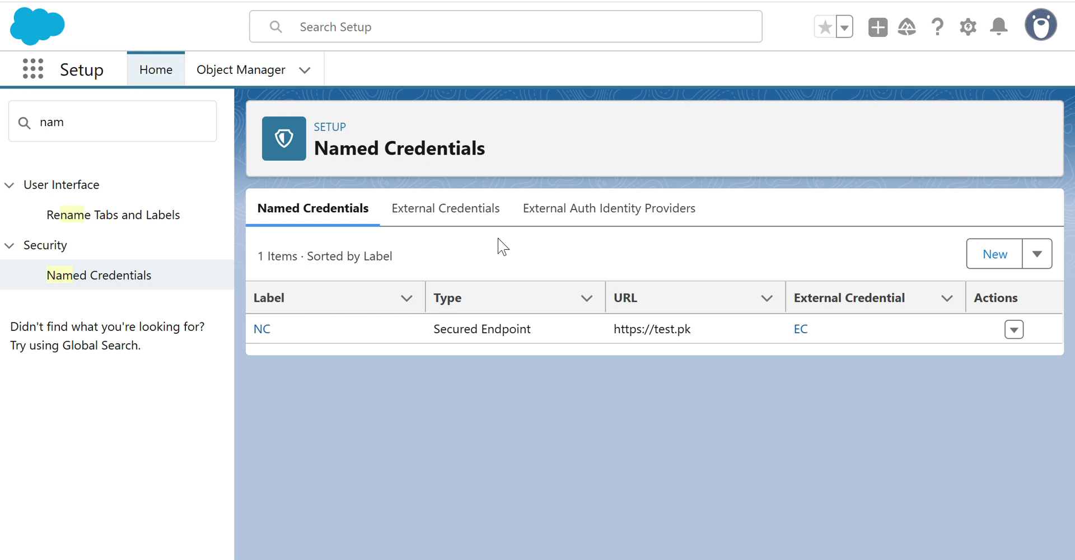
Open the New Legacy named credential form and scroll through its Anonymous, No Authentication defaults.
{"action": "left_click", "coordinate": [1037, 255]}
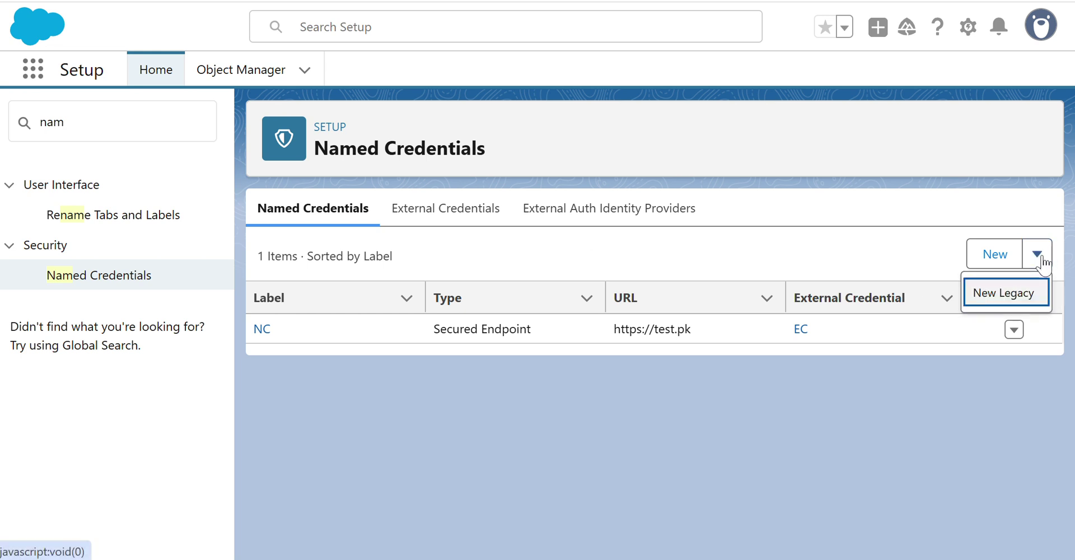
{"action": "left_click", "coordinate": [987, 295]}
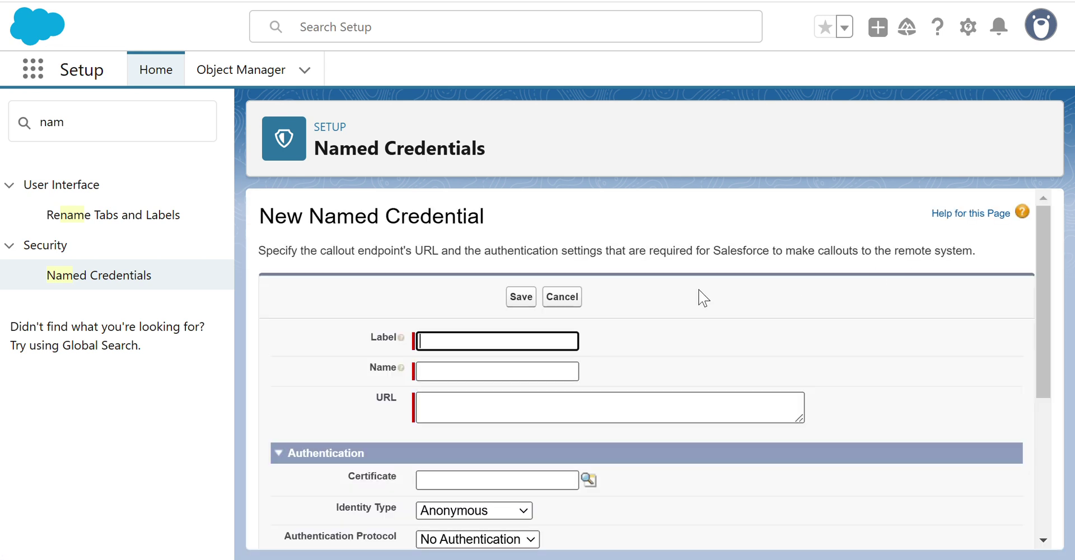
{"action": "scroll", "coordinate": [438, 342], "scroll_direction": "down", "scroll_amount": 3}
{"action": "scroll", "coordinate": [391, 360], "scroll_direction": "up", "scroll_amount": 4}
{"action": "scroll", "coordinate": [743, 257], "scroll_direction": "down", "scroll_amount": 5}
{"action": "scroll", "coordinate": [736, 272], "scroll_direction": "up", "scroll_amount": 5}
{"action": "scroll", "coordinate": [804, 296], "scroll_direction": "down", "scroll_amount": 3}
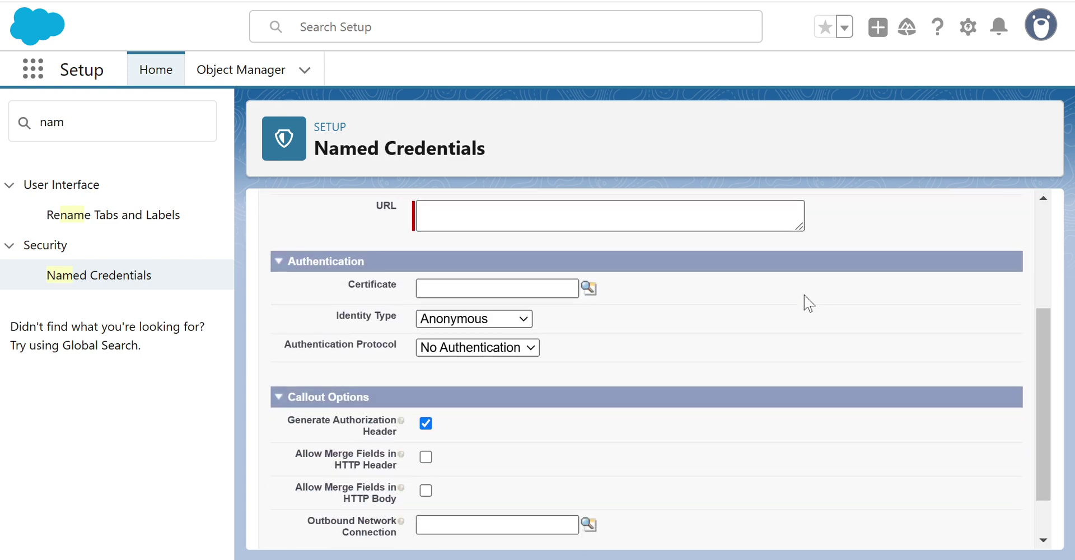
{"action": "scroll", "coordinate": [805, 302], "scroll_direction": "down", "scroll_amount": 2}
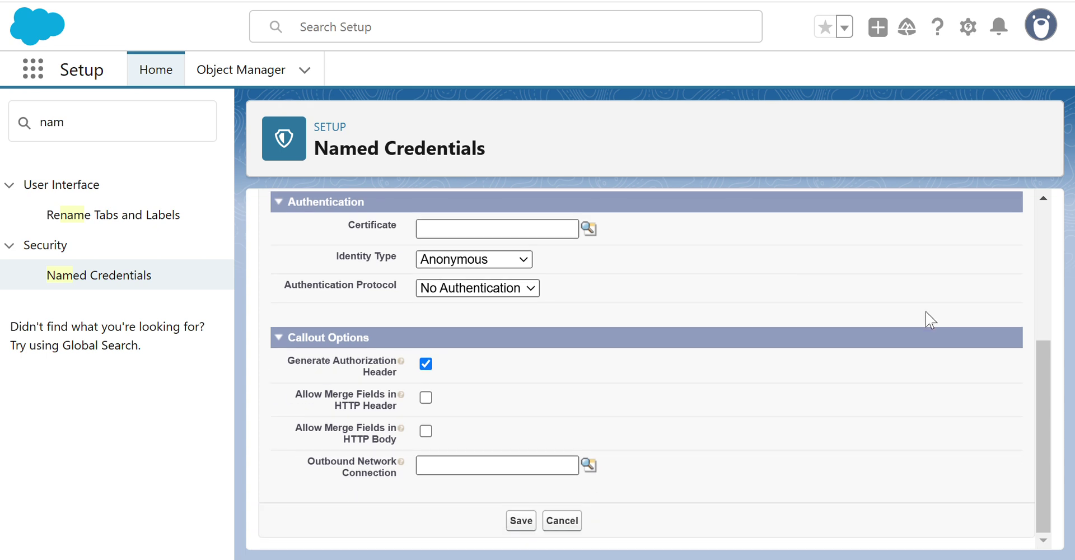
{"action": "scroll", "coordinate": [930, 319], "scroll_direction": "up", "scroll_amount": 5}
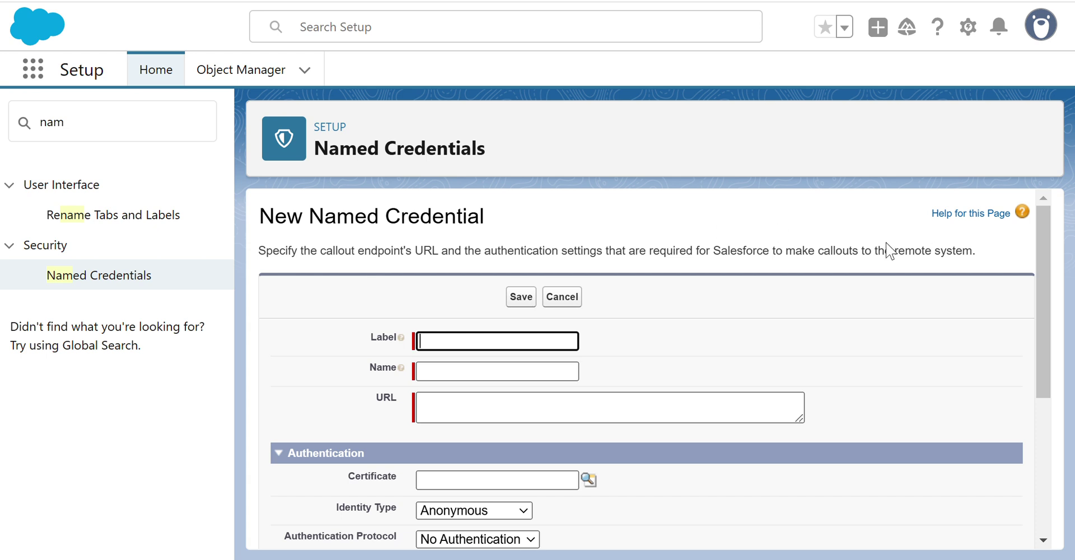
{"action": "scroll", "coordinate": [874, 302], "scroll_direction": "down", "scroll_amount": 4}
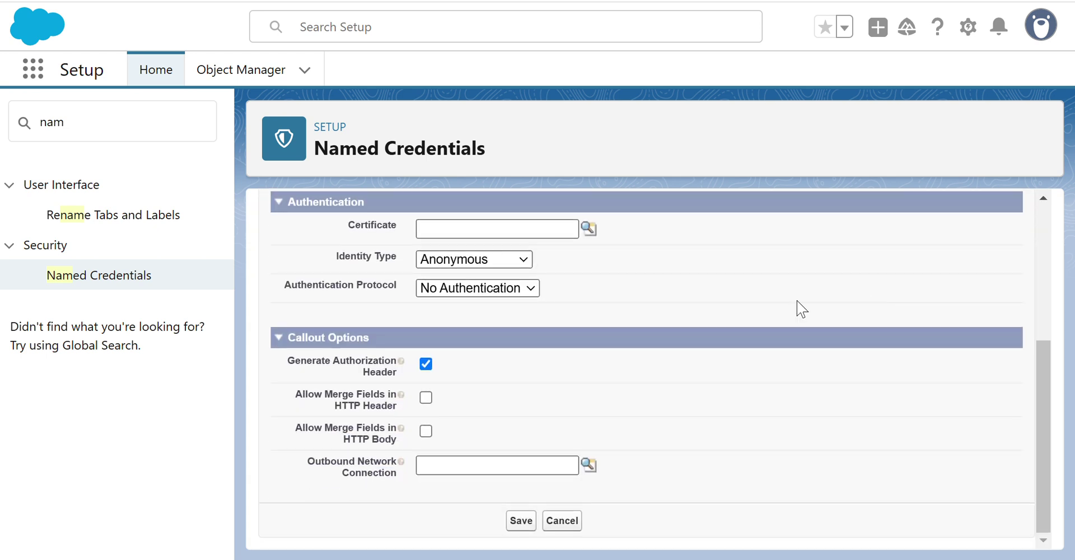
{"action": "left_click", "coordinate": [106, 271]}
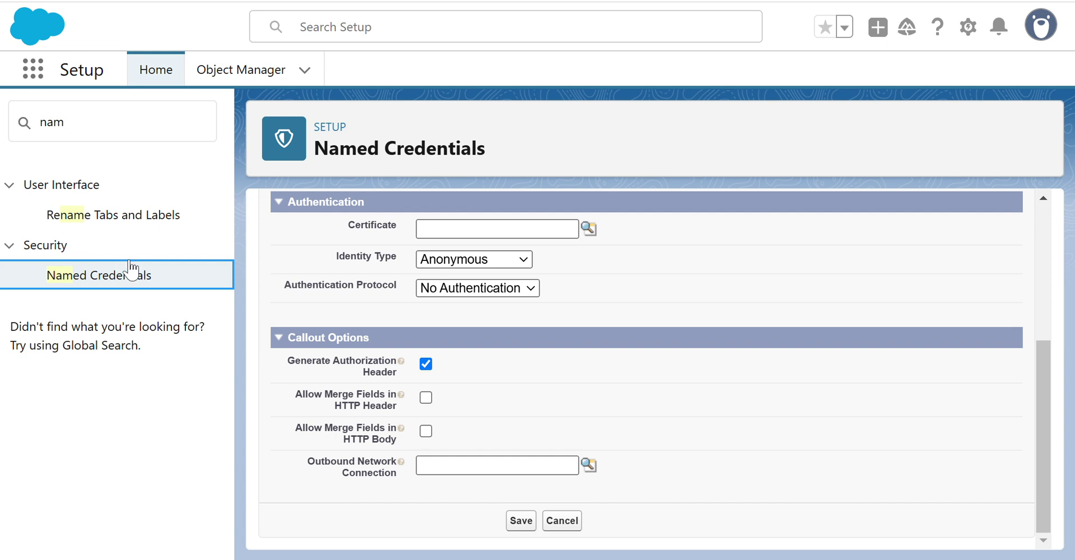